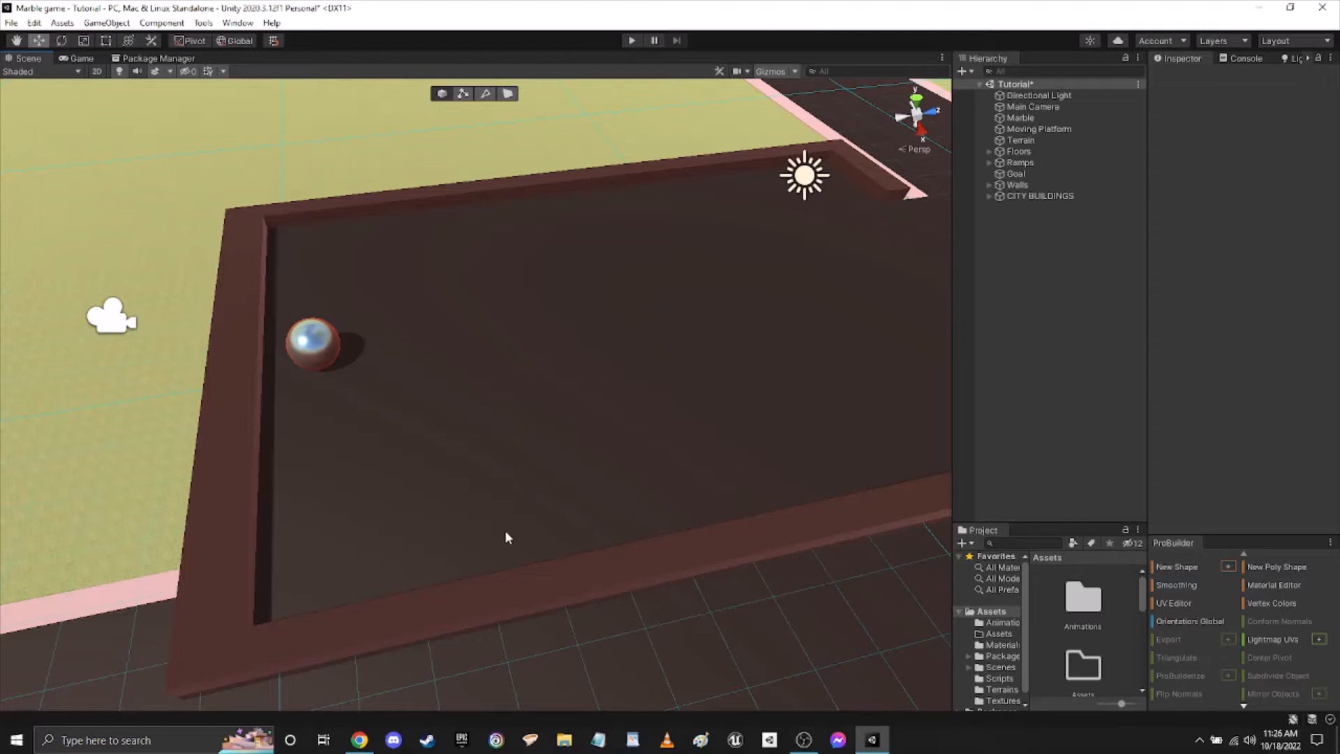
{"action": "right_click_drag", "start_coordinate": [505, 531], "coordinate": [511, 532]}
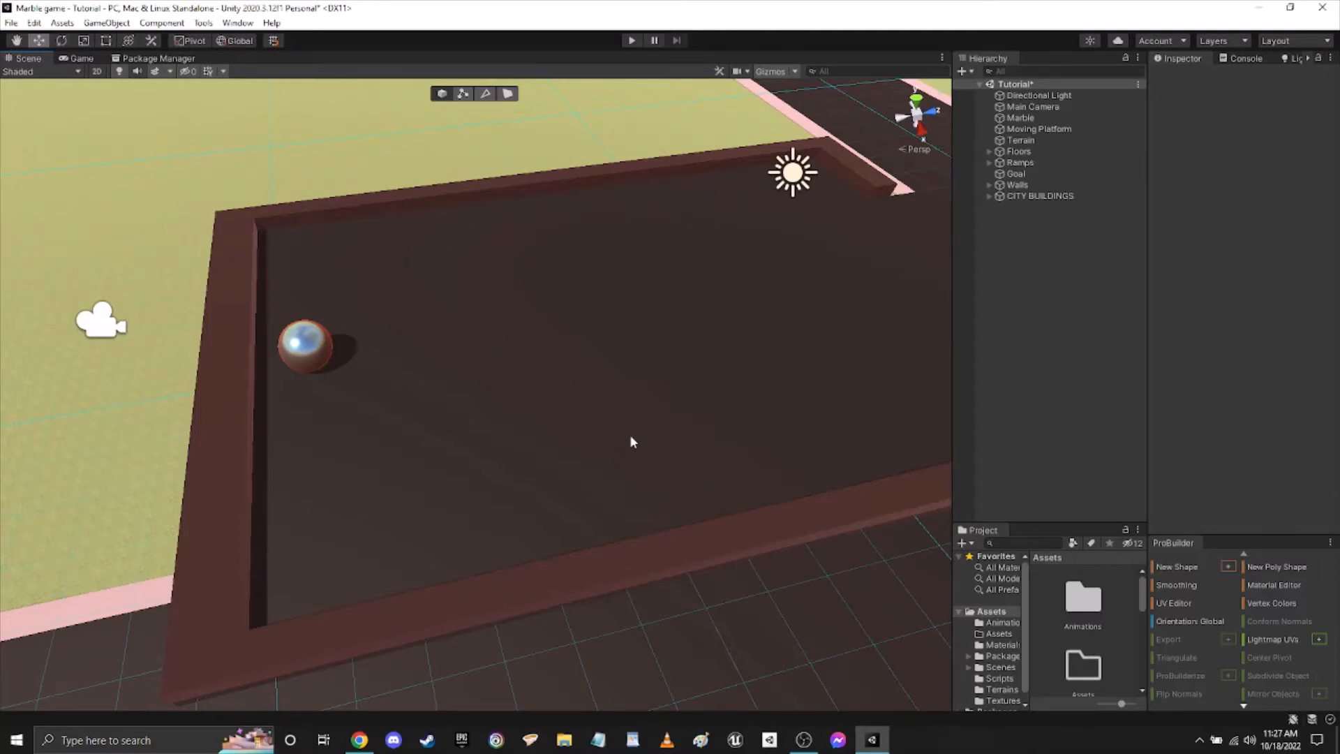
{"action": "right_click_drag", "start_coordinate": [626, 460], "coordinate": [463, 619]}
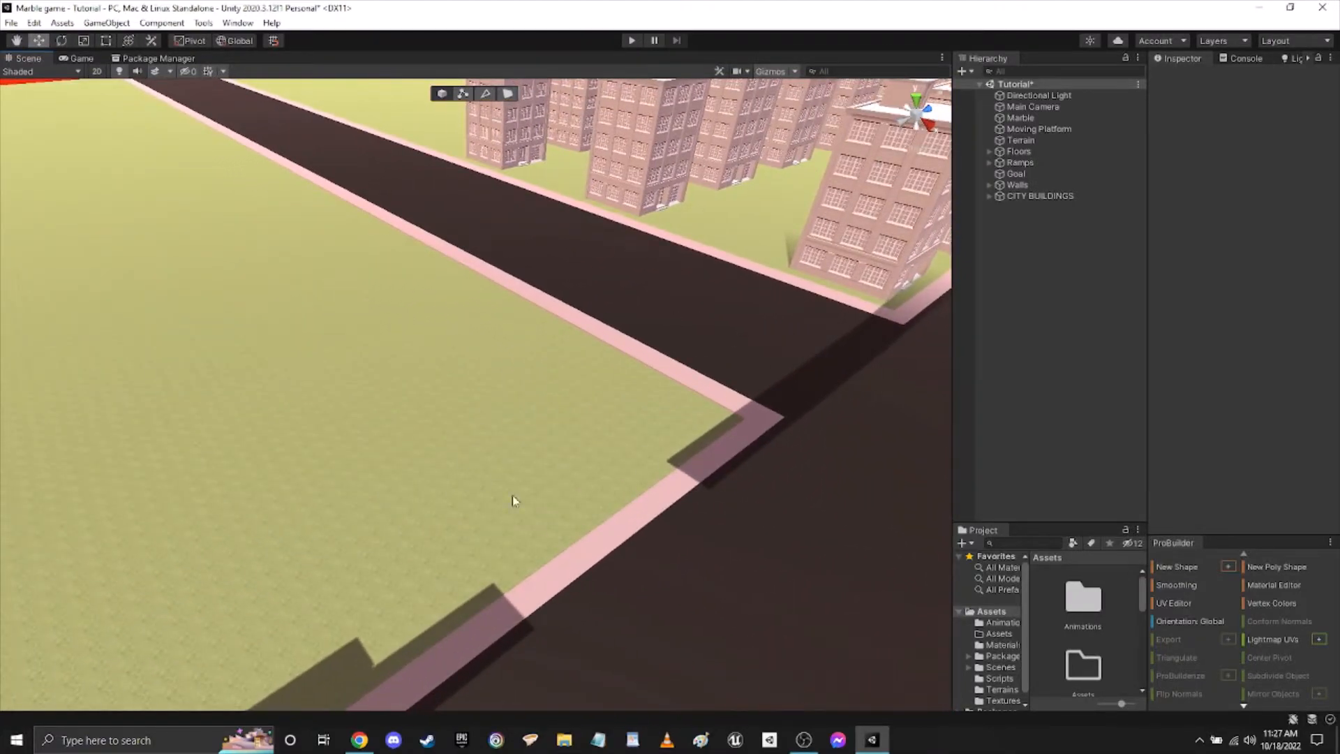
{"action": "right_click_drag", "start_coordinate": [544, 500], "coordinate": [621, 460]}
{"action": "key", "text": "a"}
{"action": "key", "text": "w"}
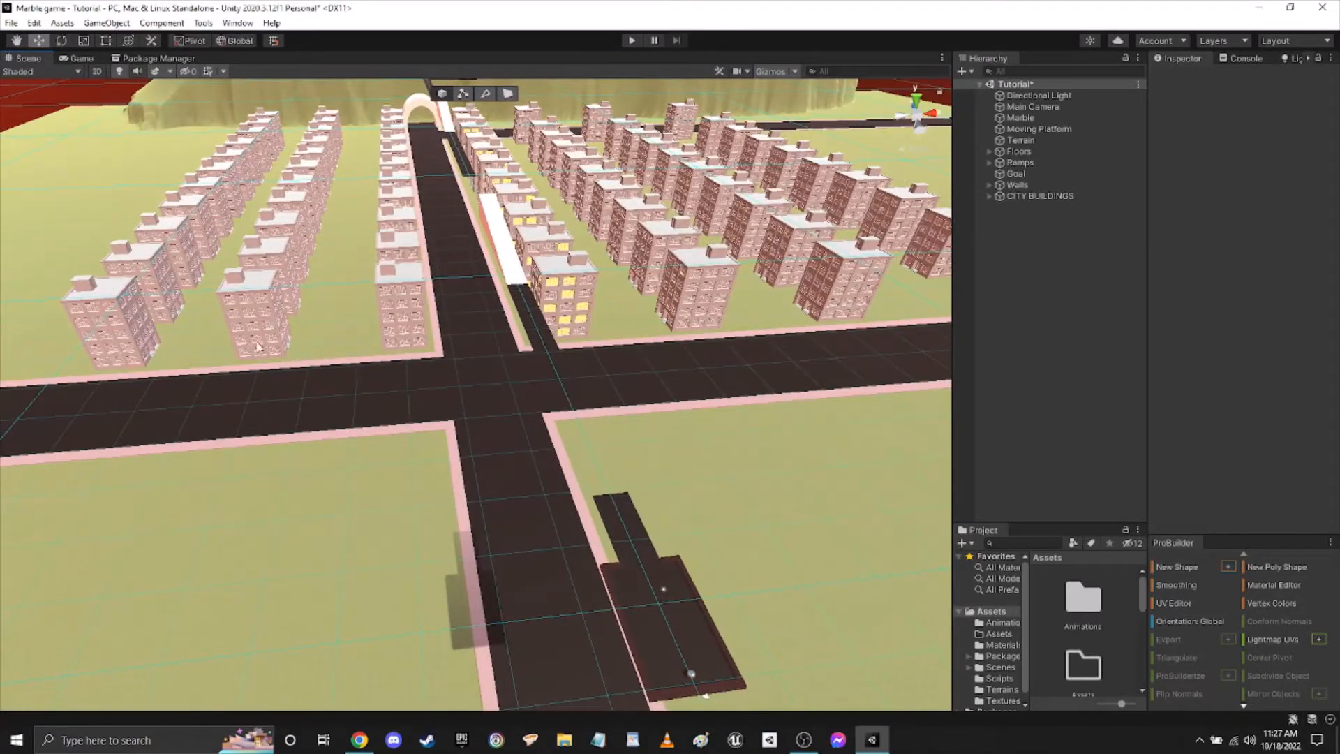
{"action": "right_click_drag", "start_coordinate": [751, 312], "coordinate": [831, 450]}
Enlarge the asset browser with smaller thumbnails and open the Material mesh folder of the Simple city plain package.
{"action": "left_click", "coordinate": [1011, 657]}
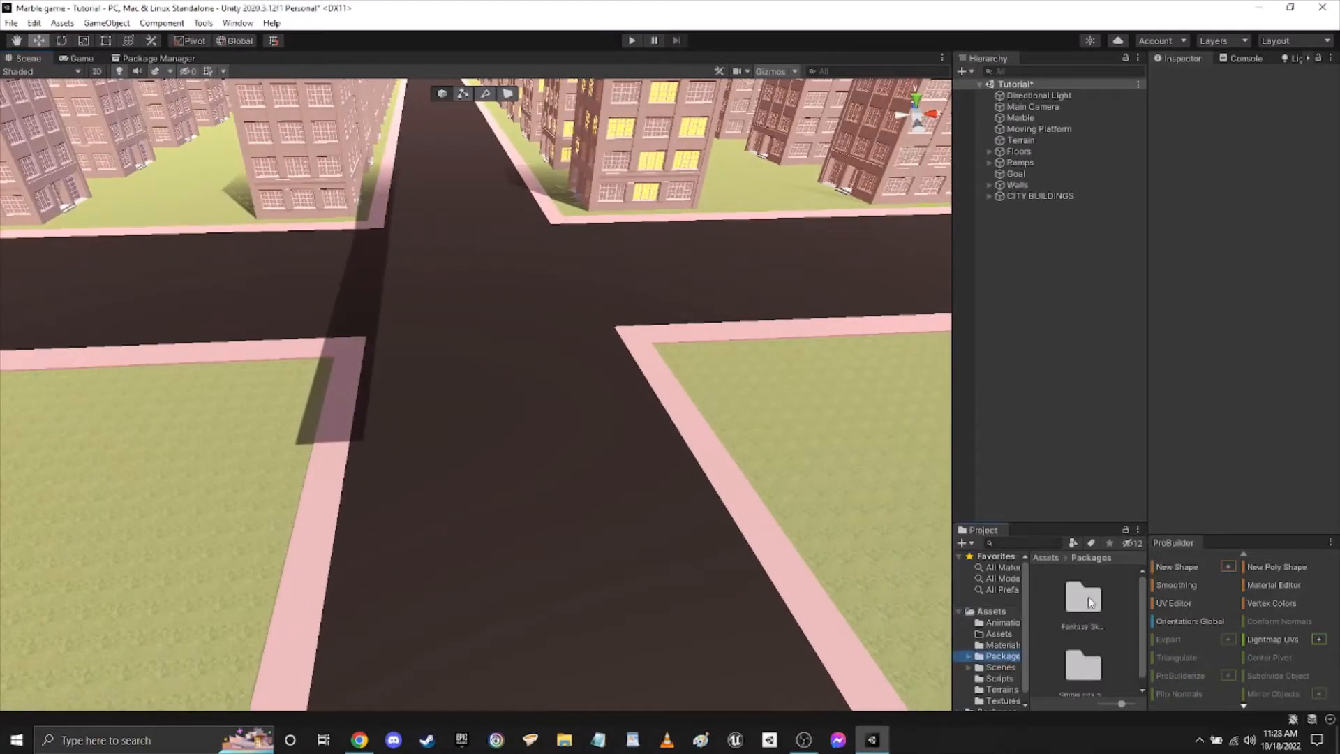
{"action": "left_click_drag", "start_coordinate": [1121, 703], "coordinate": [1116, 703]}
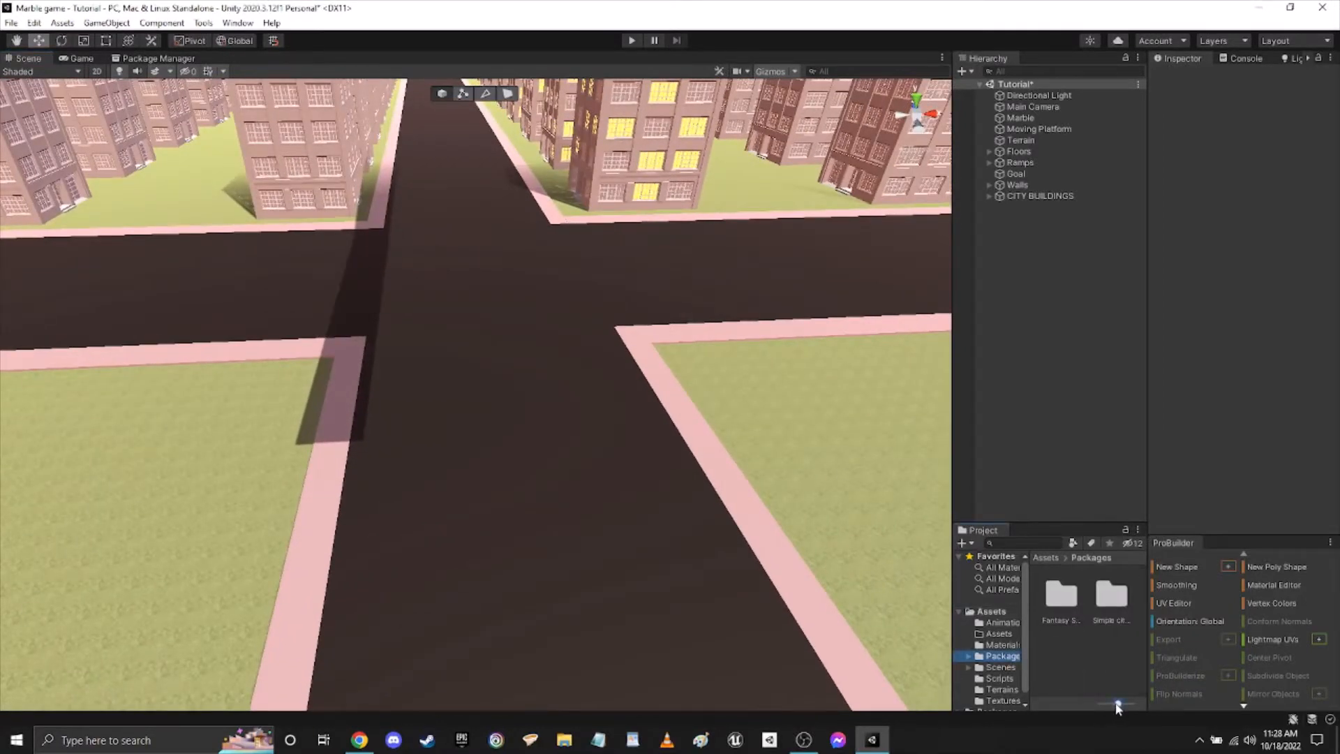
{"action": "left_click_drag", "start_coordinate": [1078, 523], "coordinate": [1078, 410]}
{"action": "double_click", "coordinate": [1112, 492]}
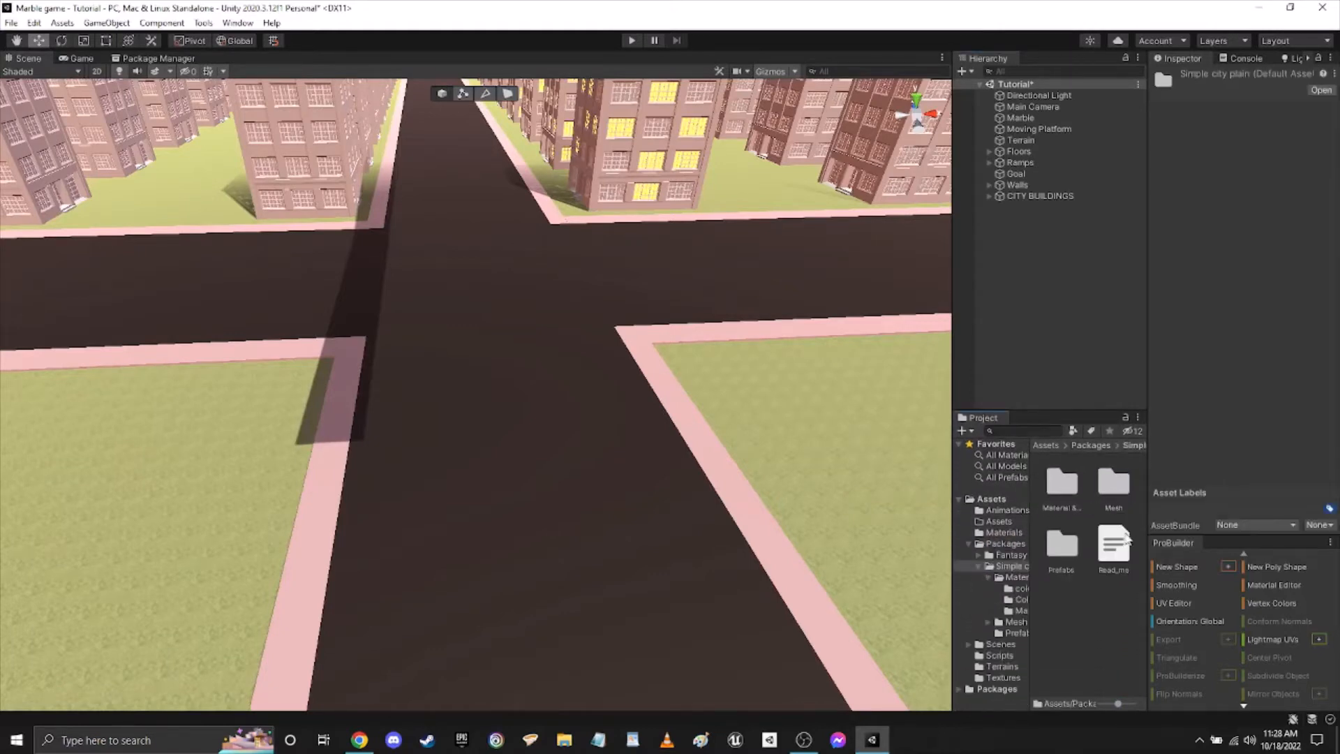
{"action": "left_click", "coordinate": [1059, 495]}
{"action": "double_click", "coordinate": [1059, 495]}
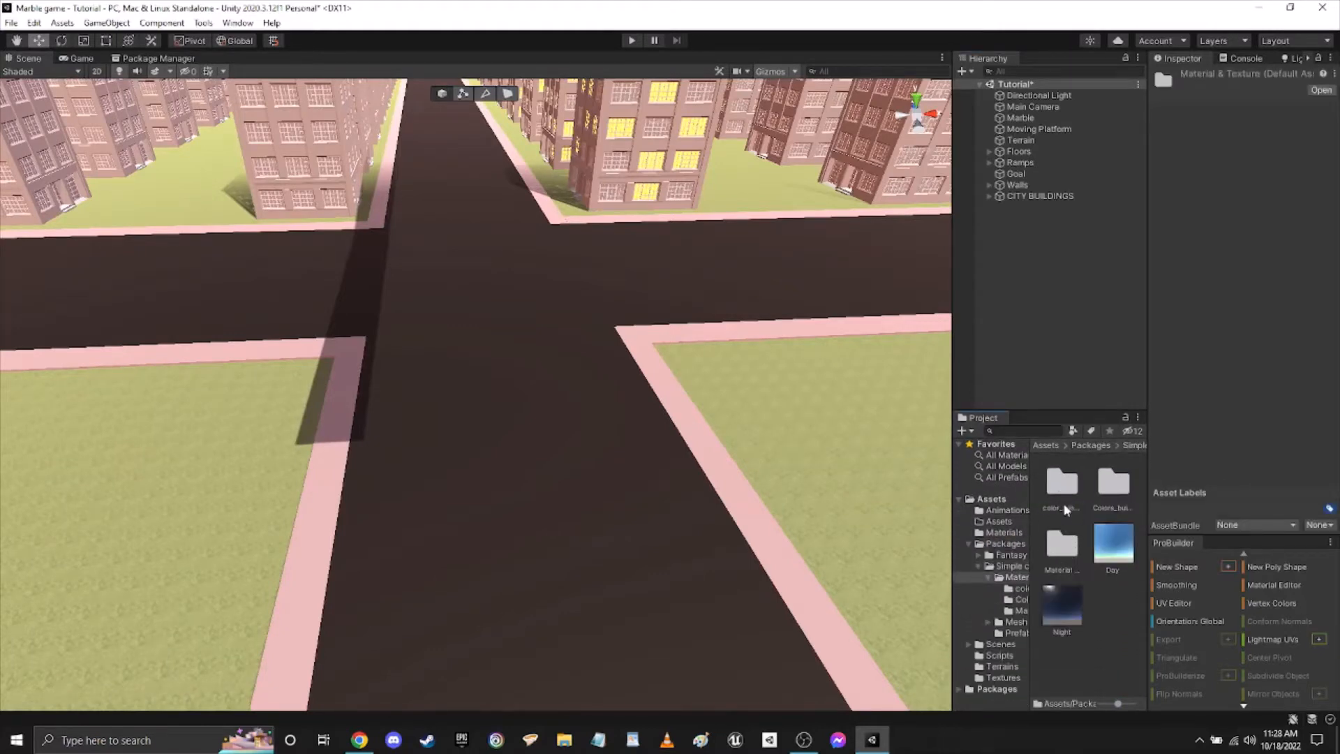
{"action": "double_click", "coordinate": [1062, 548]}
Find the Street 3 material and apply it to the main road running through the city.
{"action": "scroll", "coordinate": [1086, 542], "scroll_direction": "down", "scroll_amount": 10}
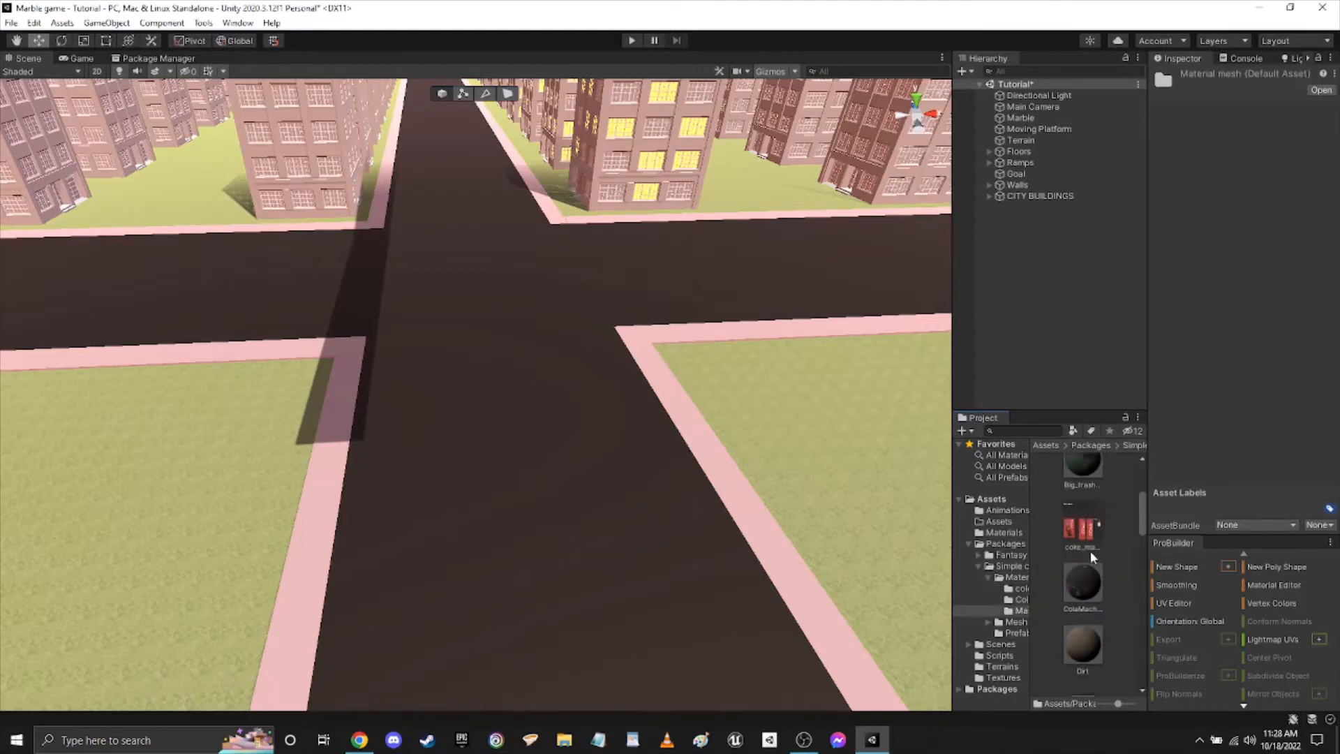
{"action": "scroll", "coordinate": [1100, 567], "scroll_direction": "down", "scroll_amount": 3}
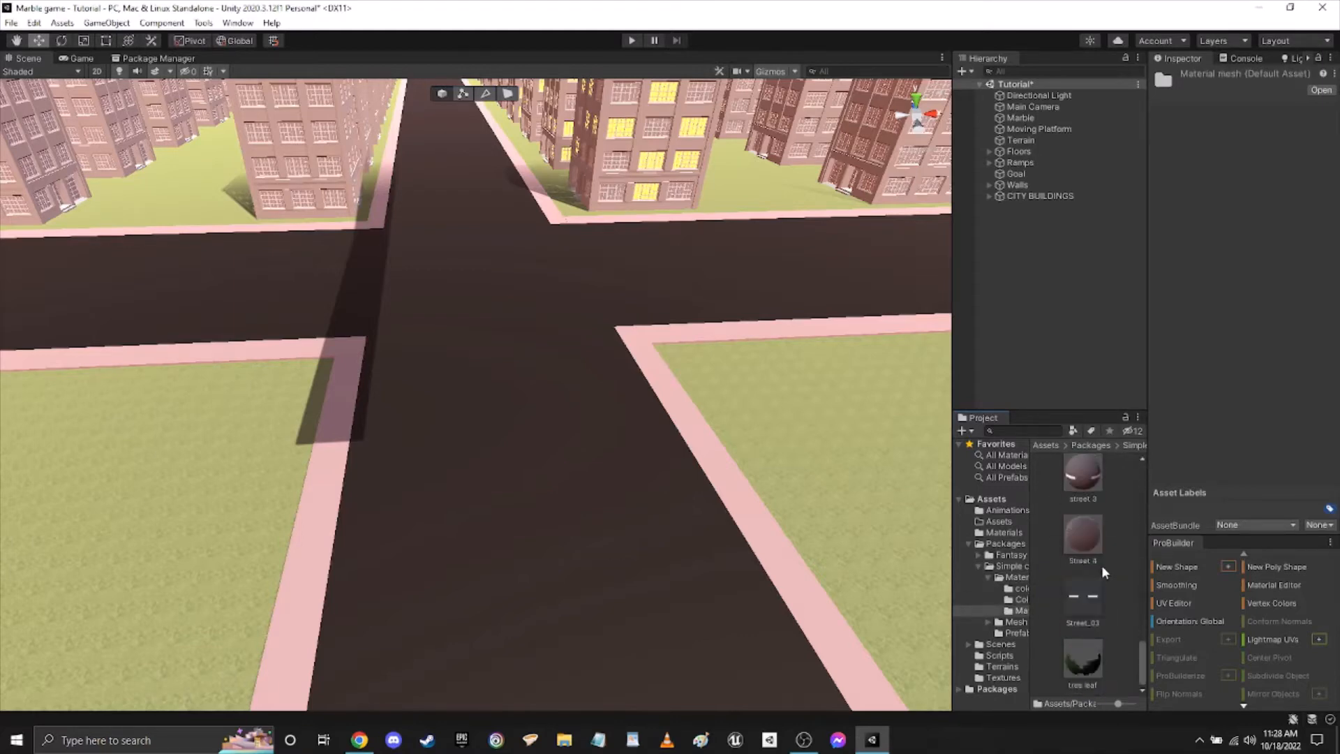
{"action": "scroll", "coordinate": [1093, 595], "scroll_direction": "up", "scroll_amount": 1}
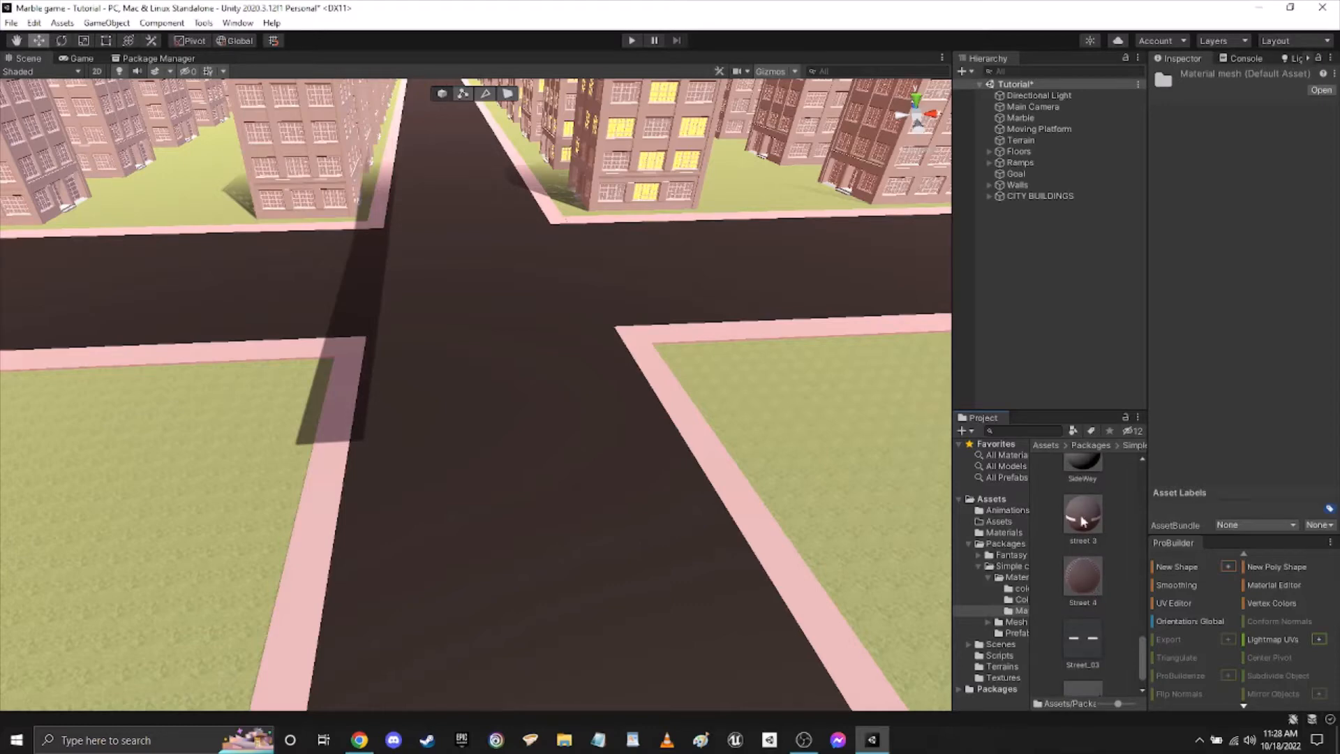
{"action": "left_click_drag", "start_coordinate": [1089, 517], "coordinate": [593, 446]}
{"action": "scroll", "coordinate": [592, 446], "scroll_direction": "down", "scroll_amount": 5}
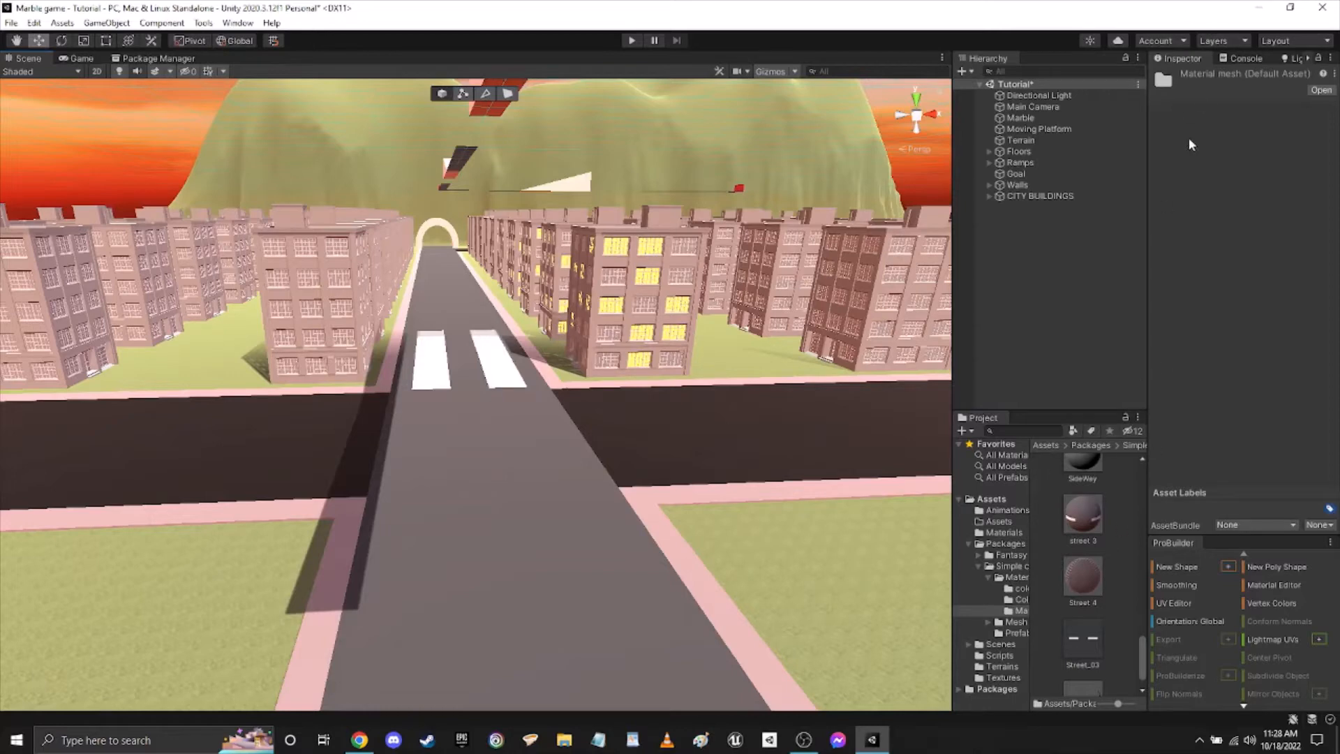
Set the Street 3 material's main tiling to X -0.52 and Y -40.48 so the lane dashes repeat along the road.
{"action": "left_click", "coordinate": [1082, 515]}
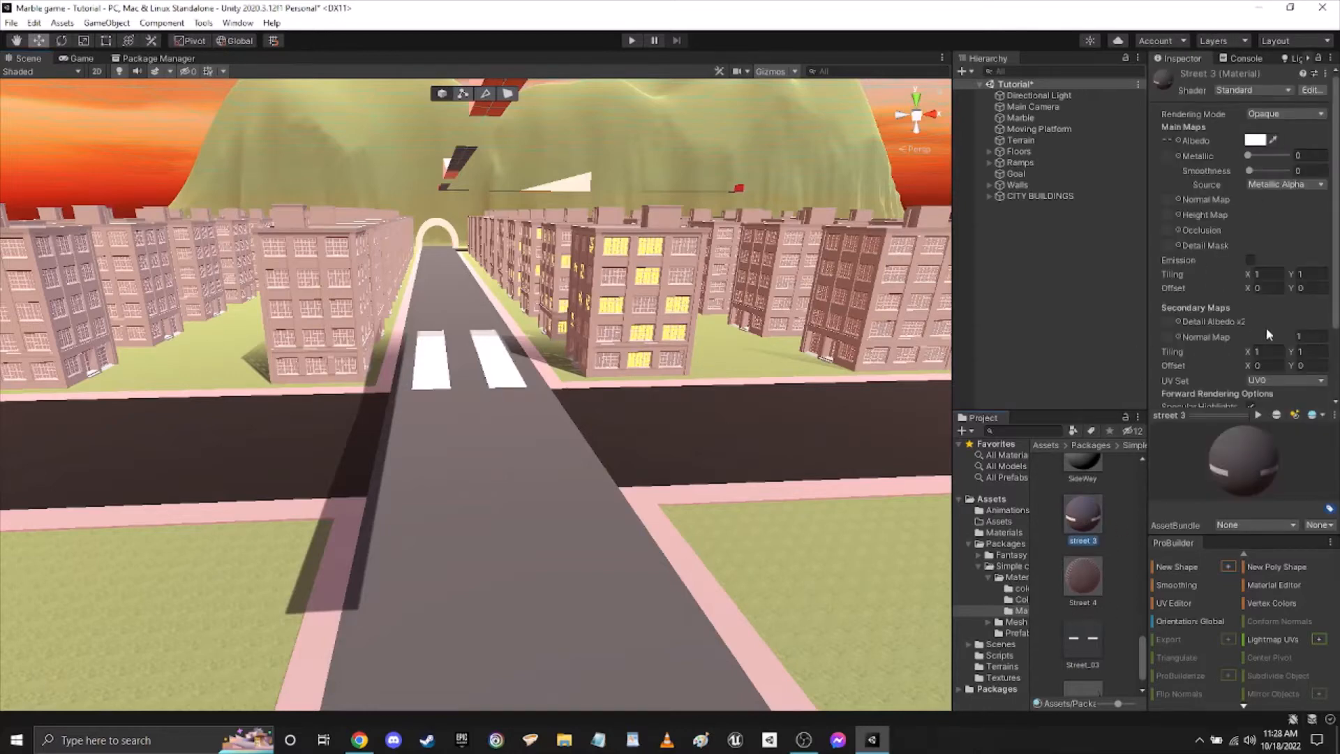
{"action": "left_click_drag", "start_coordinate": [1245, 272], "coordinate": [1212, 333]}
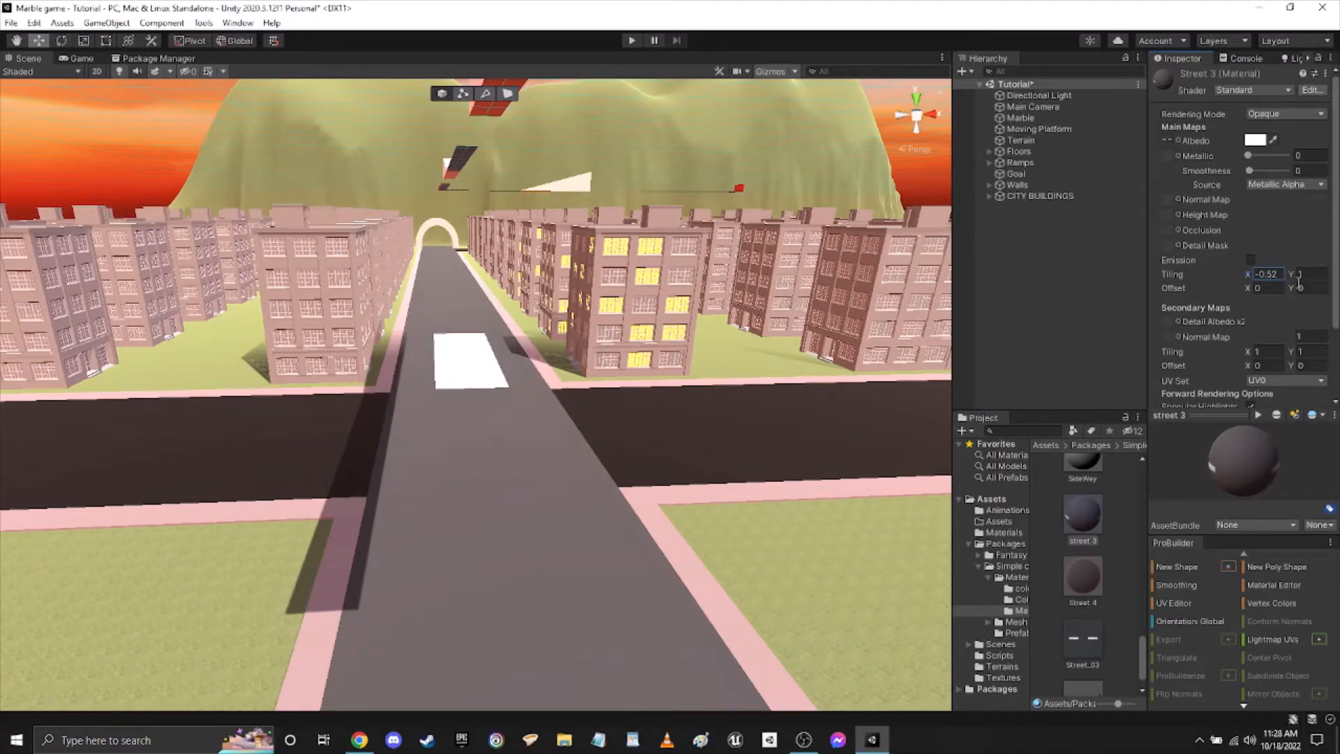
{"action": "left_click_drag", "start_coordinate": [1292, 276], "coordinate": [331, 301]}
{"action": "right_click_drag", "start_coordinate": [864, 469], "coordinate": [43, 646]}
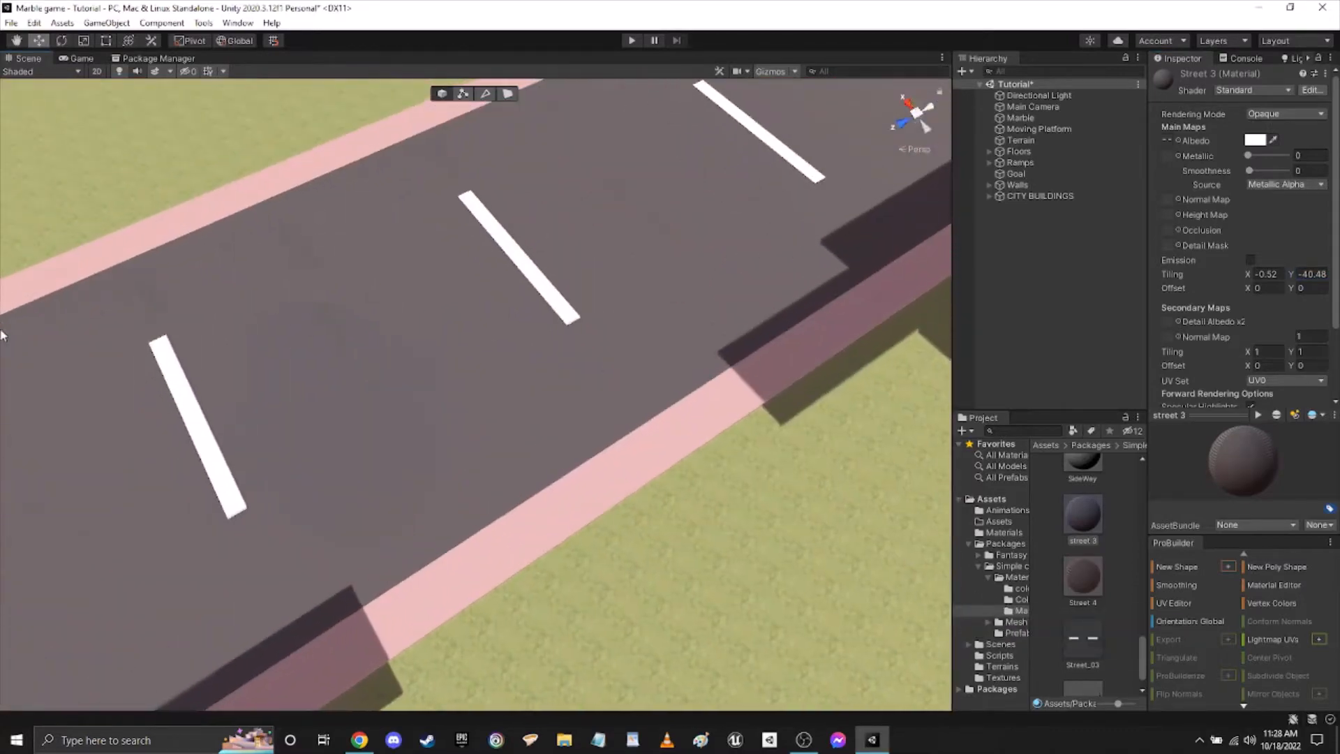
{"action": "right_click_drag", "start_coordinate": [654, 383], "coordinate": [186, 291]}
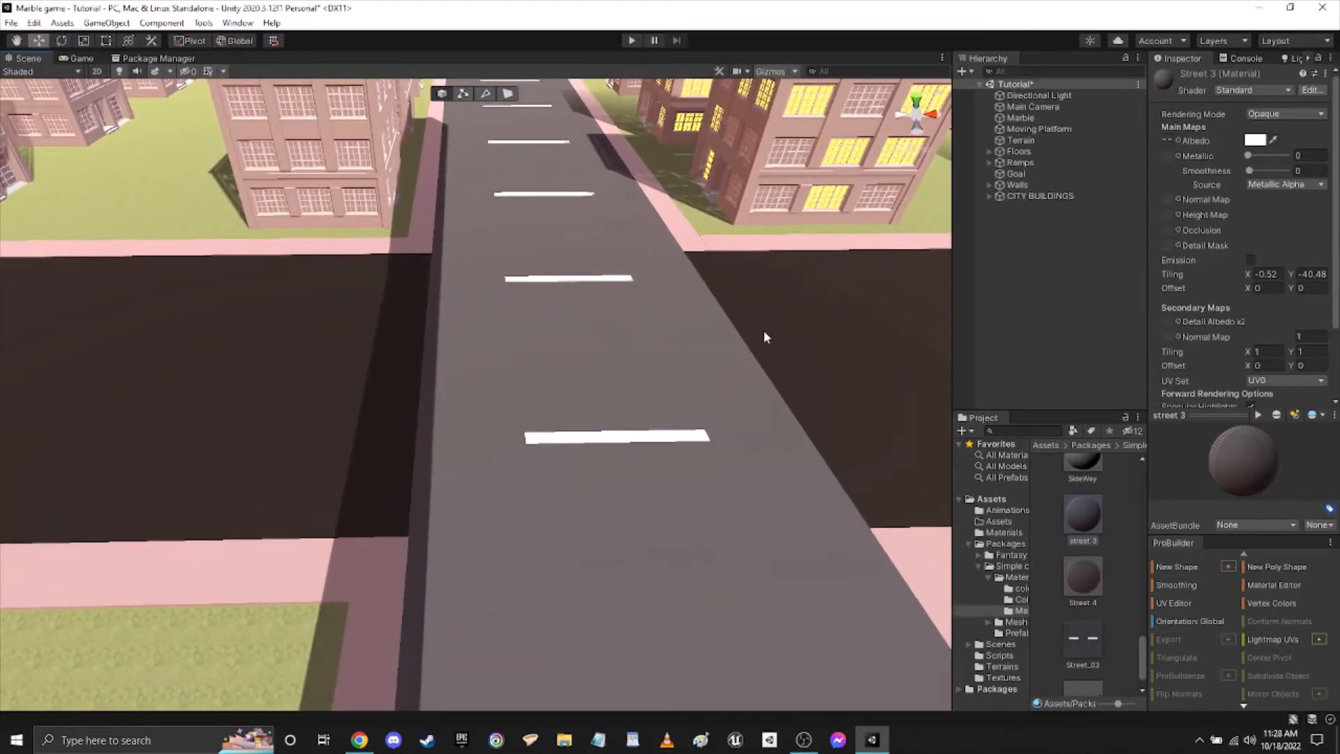
Select the cross street segments on either side of the main road one after the other, Road (3) and Road (2).
{"action": "right_click_drag", "start_coordinate": [764, 332], "coordinate": [815, 244]}
{"action": "right_click_drag", "start_coordinate": [634, 384], "coordinate": [629, 408]}
{"action": "key", "text": "s"}
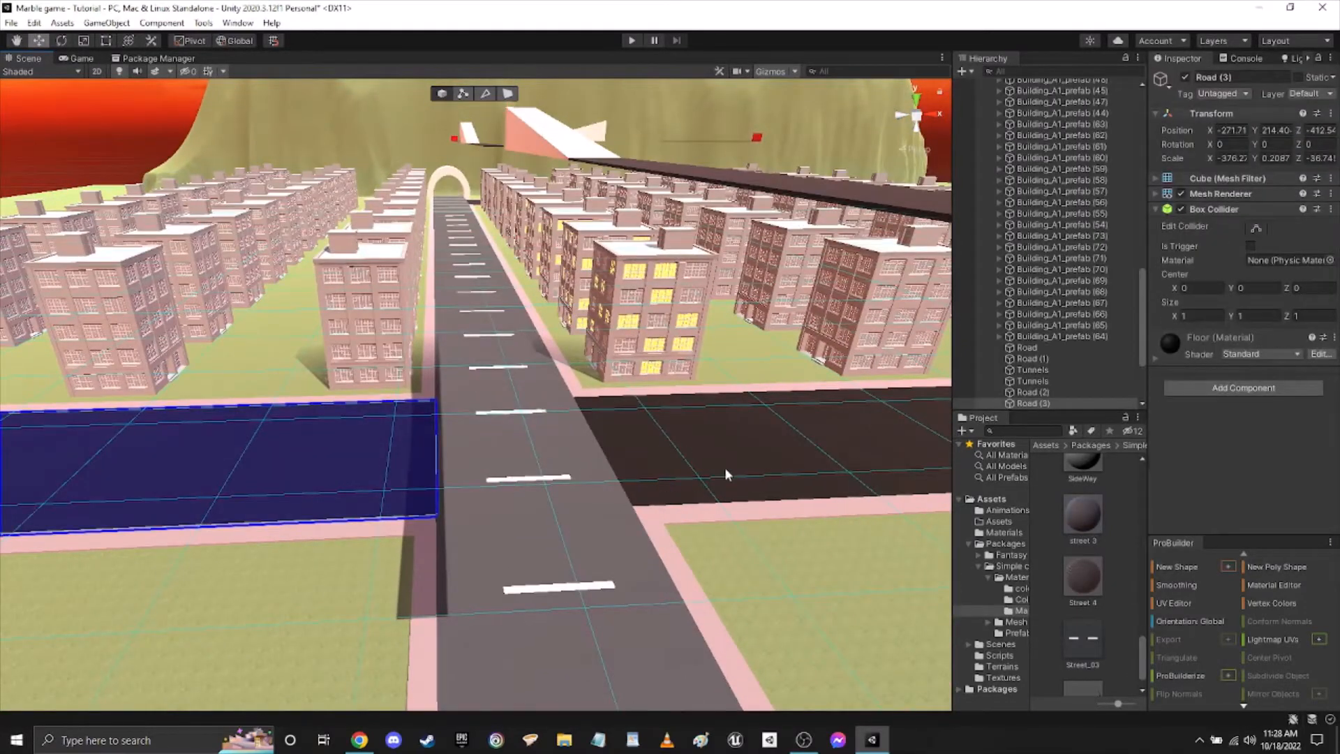
{"action": "left_click", "coordinate": [650, 450]}
{"action": "right_click_drag", "start_coordinate": [576, 511], "coordinate": [606, 503]}
{"action": "key", "text": "s"}
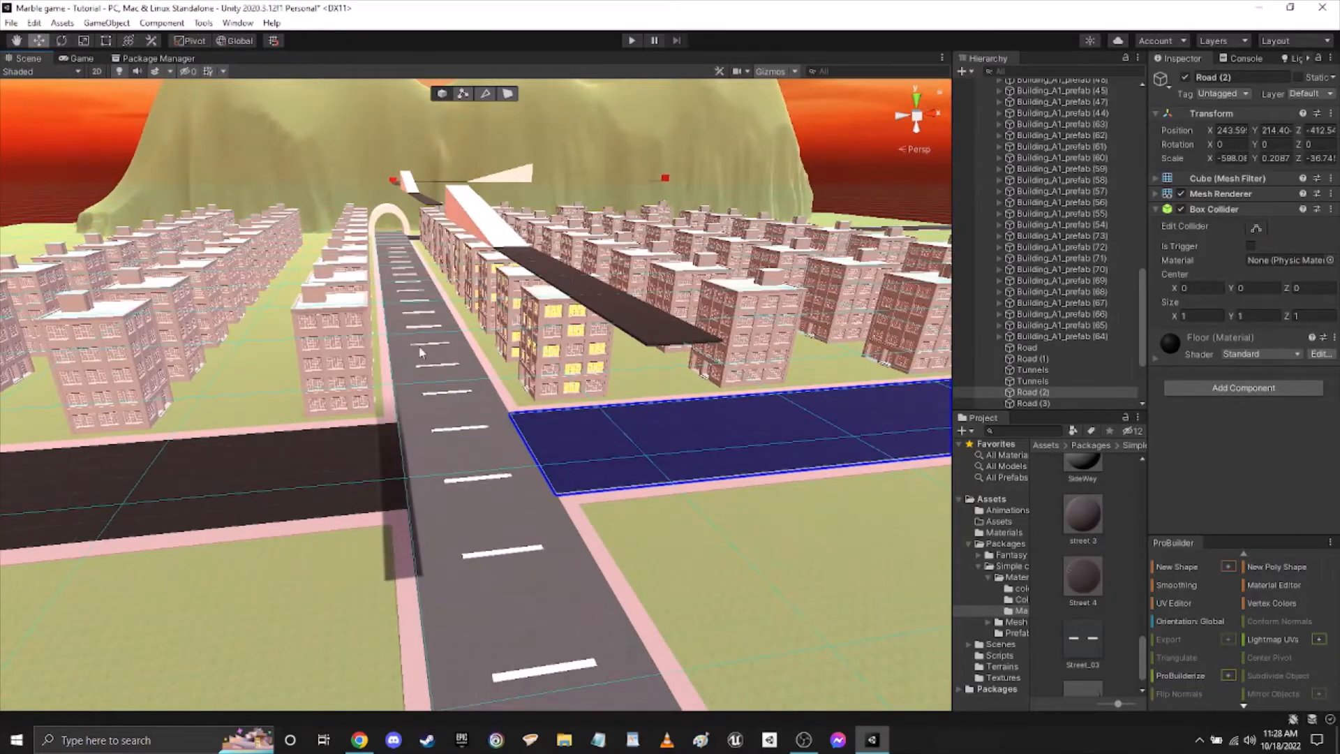
Apply the SideWay material to the pink sidewalk strip between the main road and the grass, before the intersection.
{"action": "key", "text": "w"}
{"action": "right_click_drag", "start_coordinate": [759, 588], "coordinate": [585, 641]}
{"action": "key", "text": "s"}
{"action": "key", "text": "w"}
{"action": "right_click_drag", "start_coordinate": [656, 535], "coordinate": [1128, 433]}
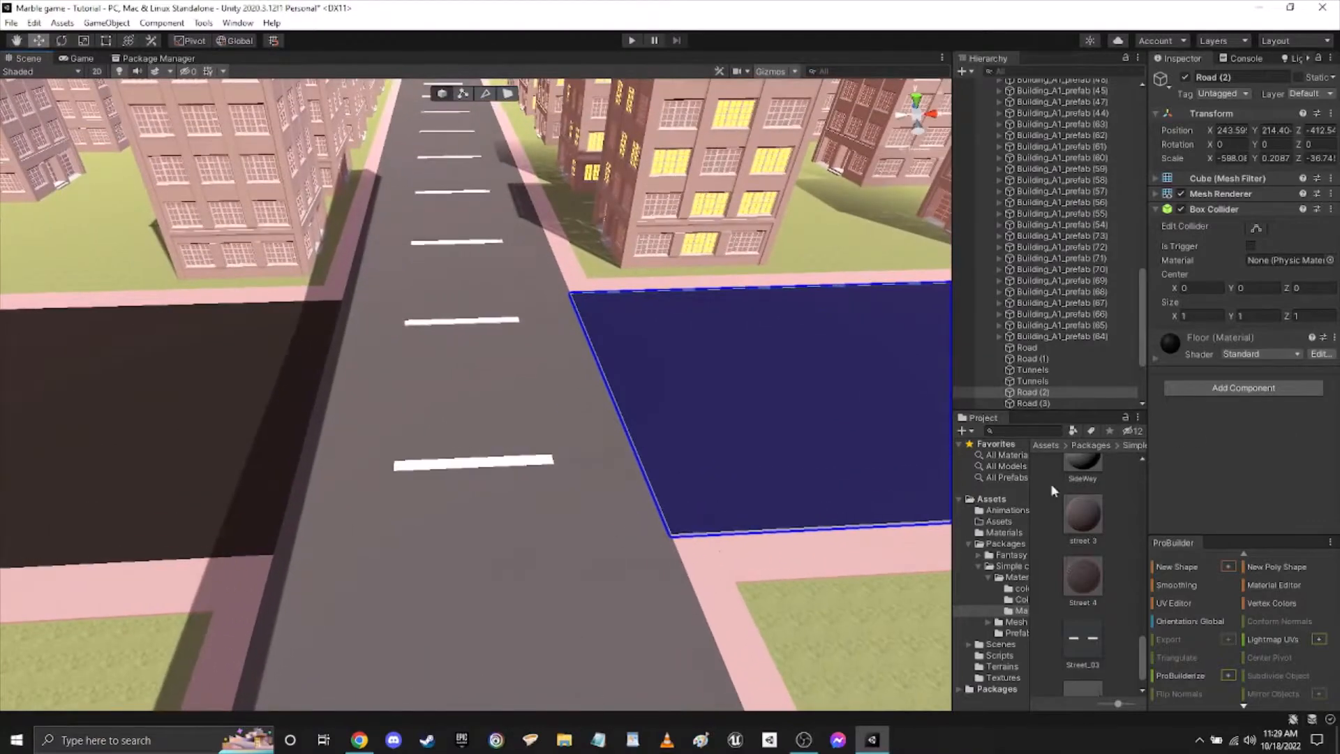
{"action": "left_click_drag", "start_coordinate": [1069, 583], "coordinate": [741, 574]}
{"action": "key", "text": "w"}
{"action": "right_click_drag", "start_coordinate": [718, 540], "coordinate": [1032, 614]}
{"action": "right_click_drag", "start_coordinate": [499, 607], "coordinate": [905, 553]}
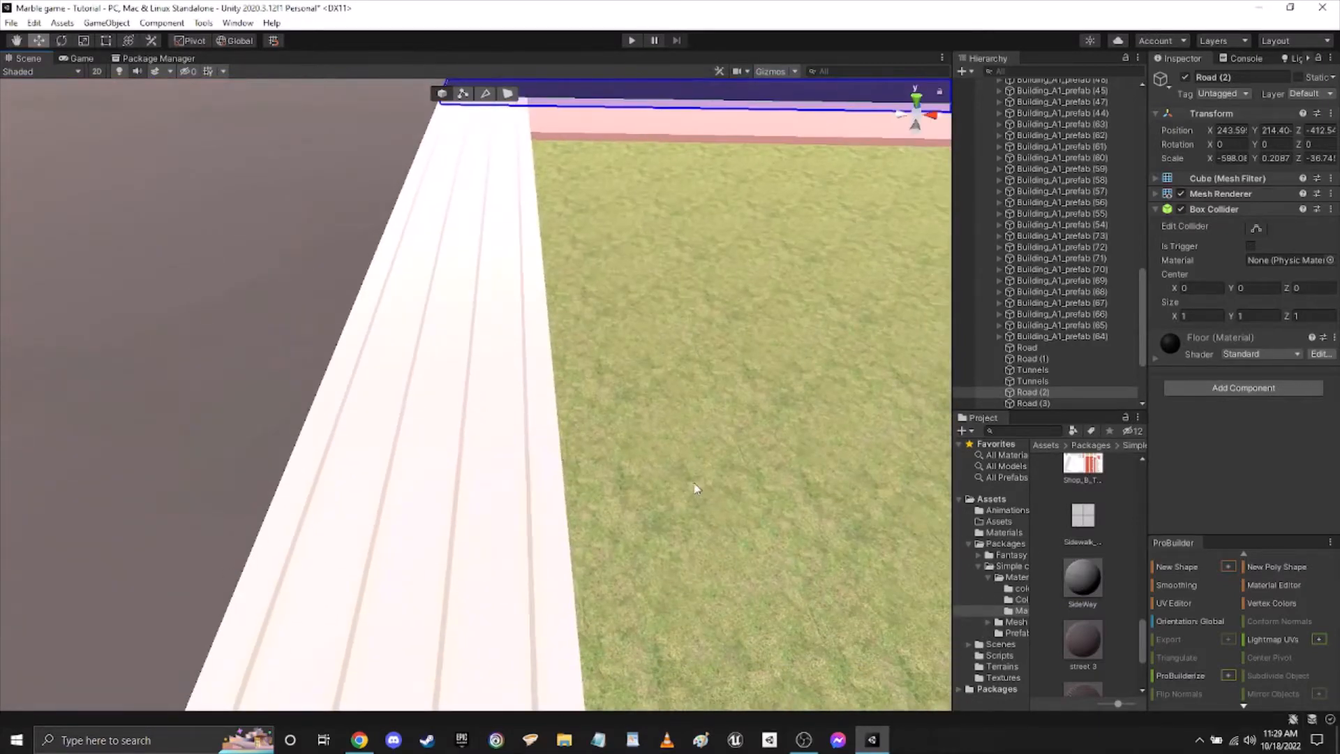
{"action": "right_click_drag", "start_coordinate": [694, 488], "coordinate": [649, 419]}
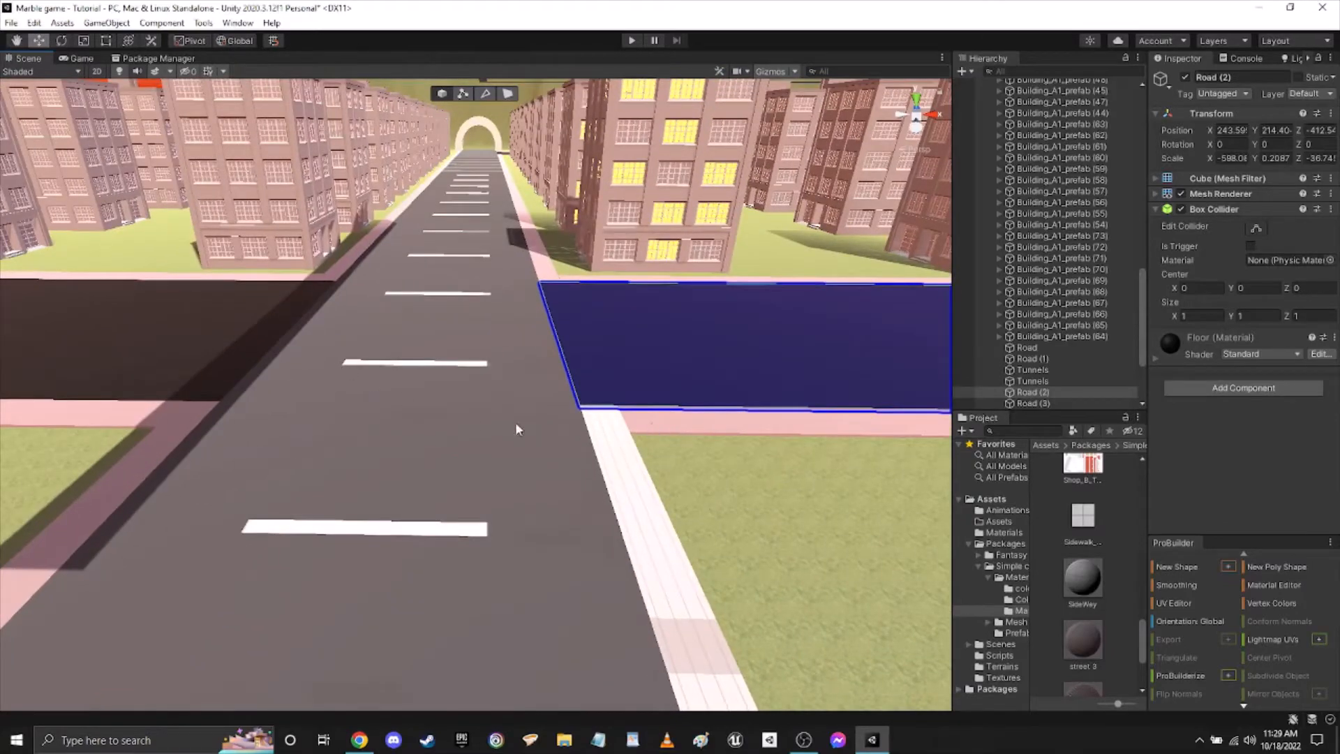
{"action": "right_click_drag", "start_coordinate": [778, 419], "coordinate": [704, 432]}
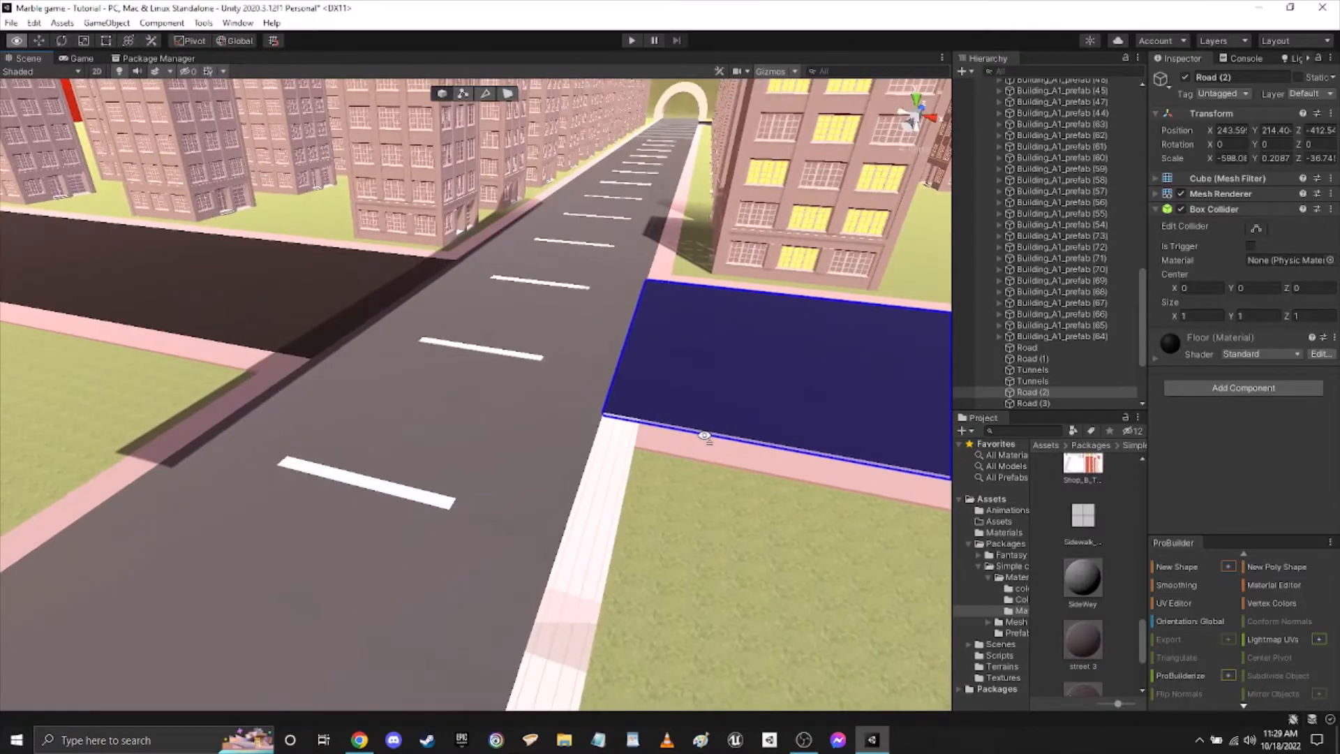
{"action": "right_click_drag", "start_coordinate": [704, 439], "coordinate": [789, 343]}
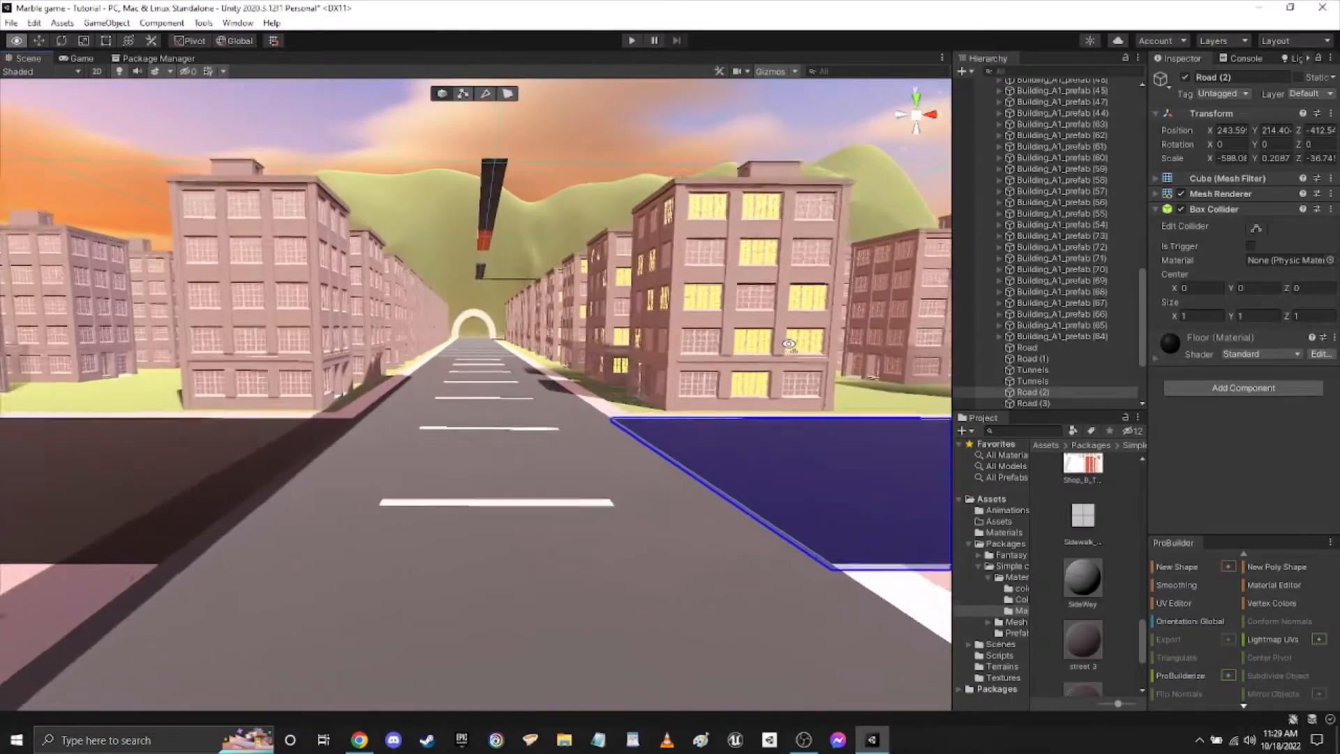
{"action": "right_click_drag", "start_coordinate": [395, 397], "coordinate": [489, 501]}
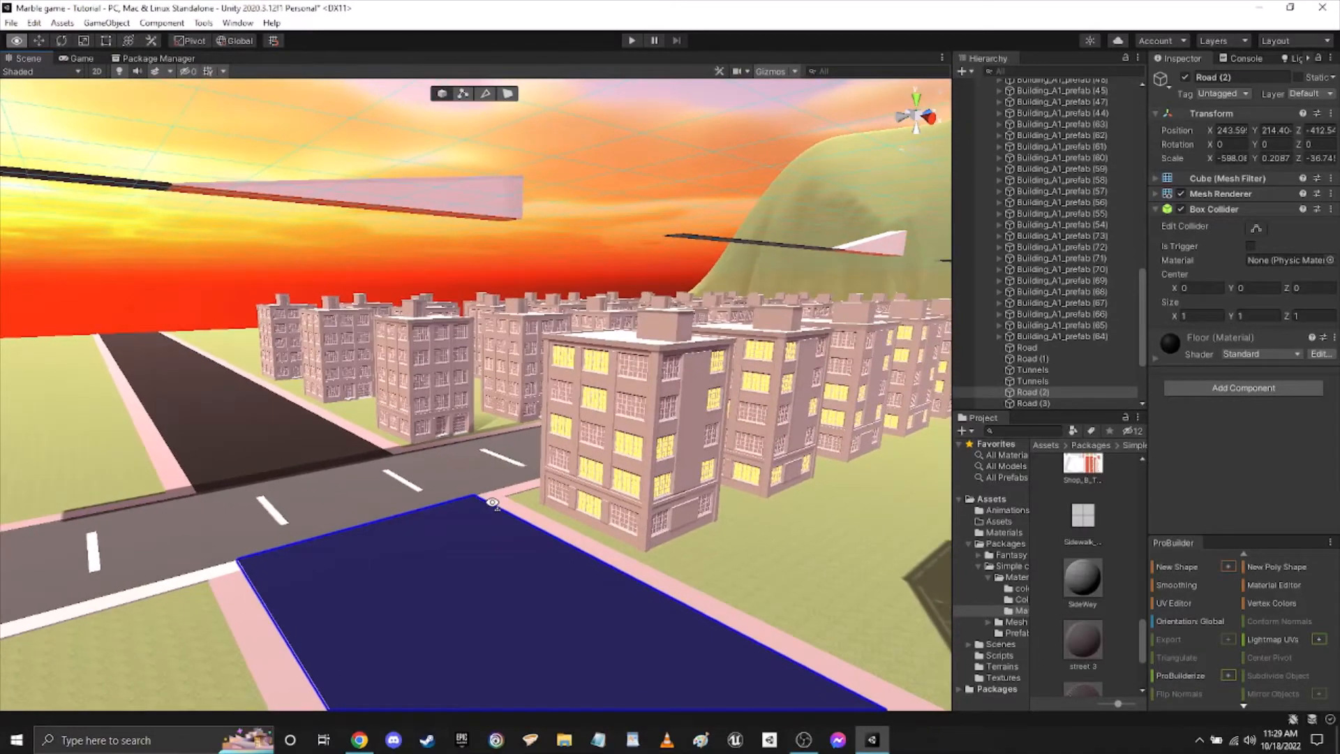
{"action": "right_click_drag", "start_coordinate": [493, 503], "coordinate": [559, 508]}
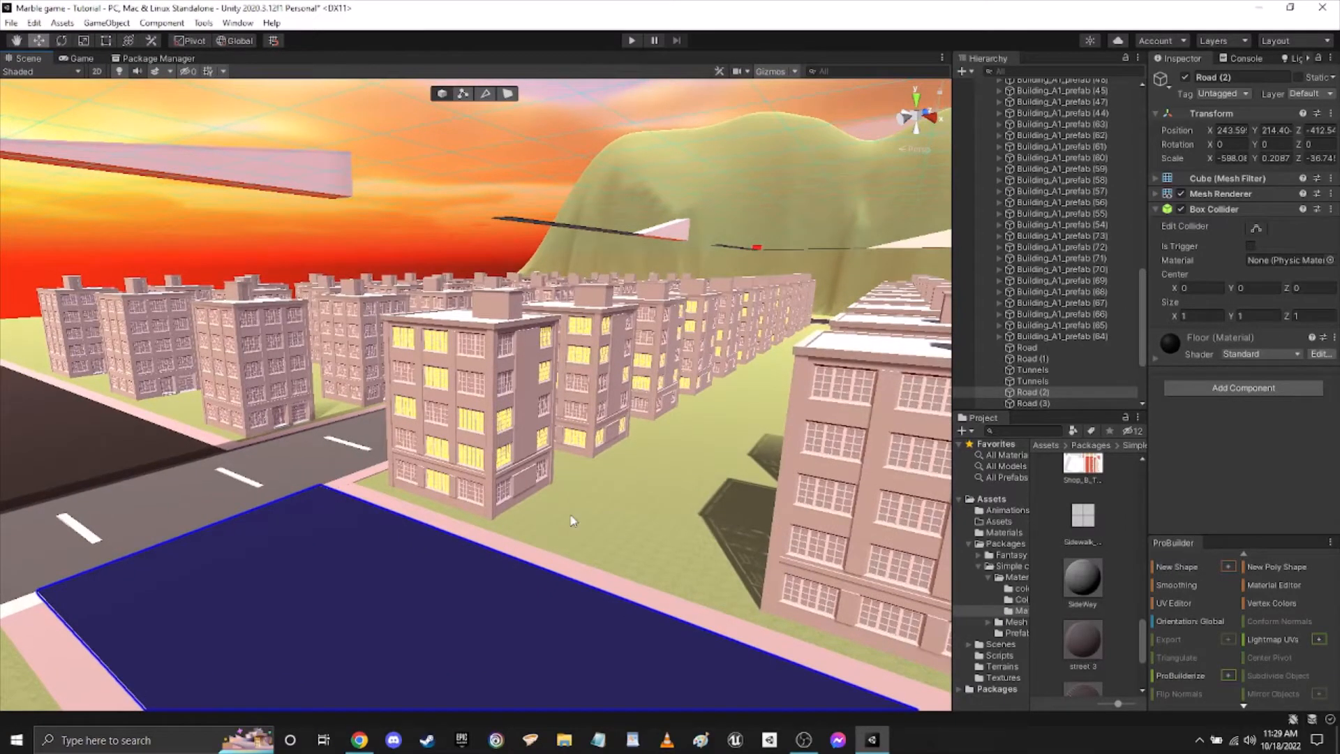
{"action": "right_click_drag", "start_coordinate": [617, 500], "coordinate": [681, 416]}
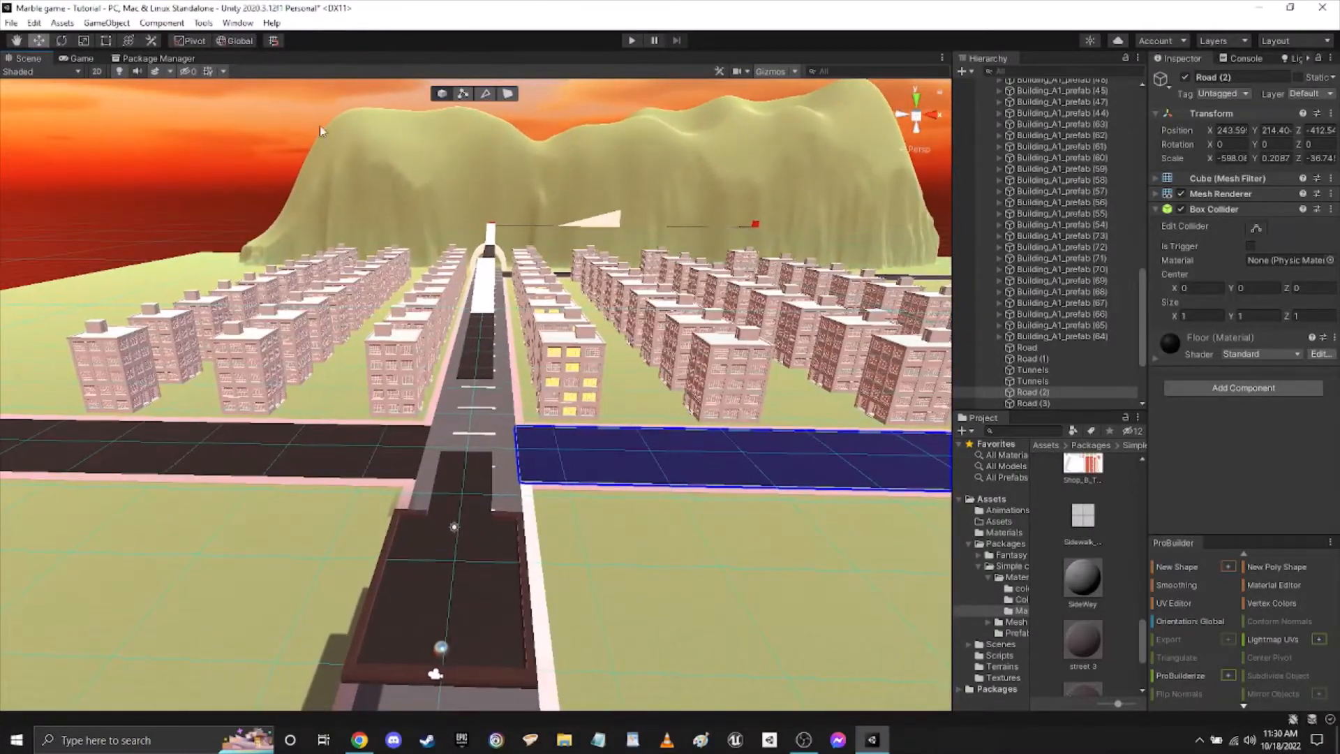
Collapse the Packages folder in the project assets and open the Scenes folder.
{"action": "left_click", "coordinate": [969, 542]}
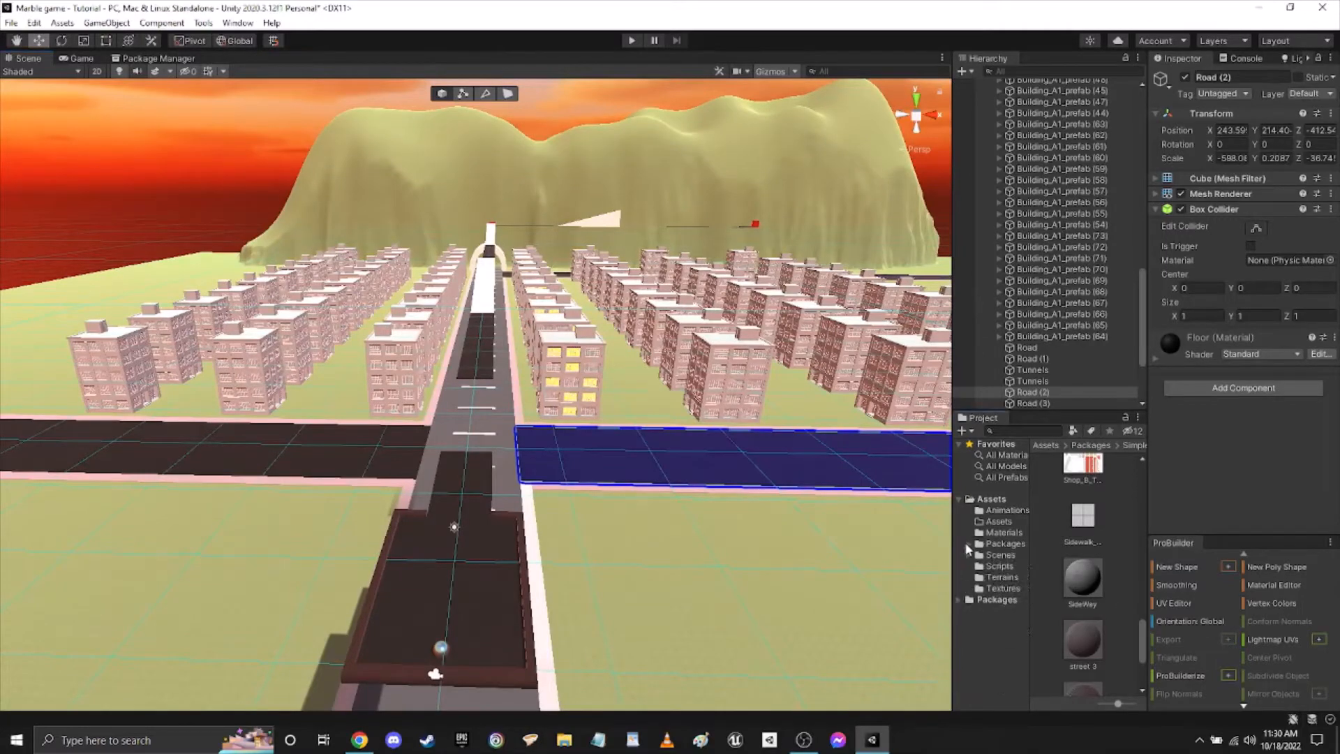
{"action": "left_click", "coordinate": [1002, 555]}
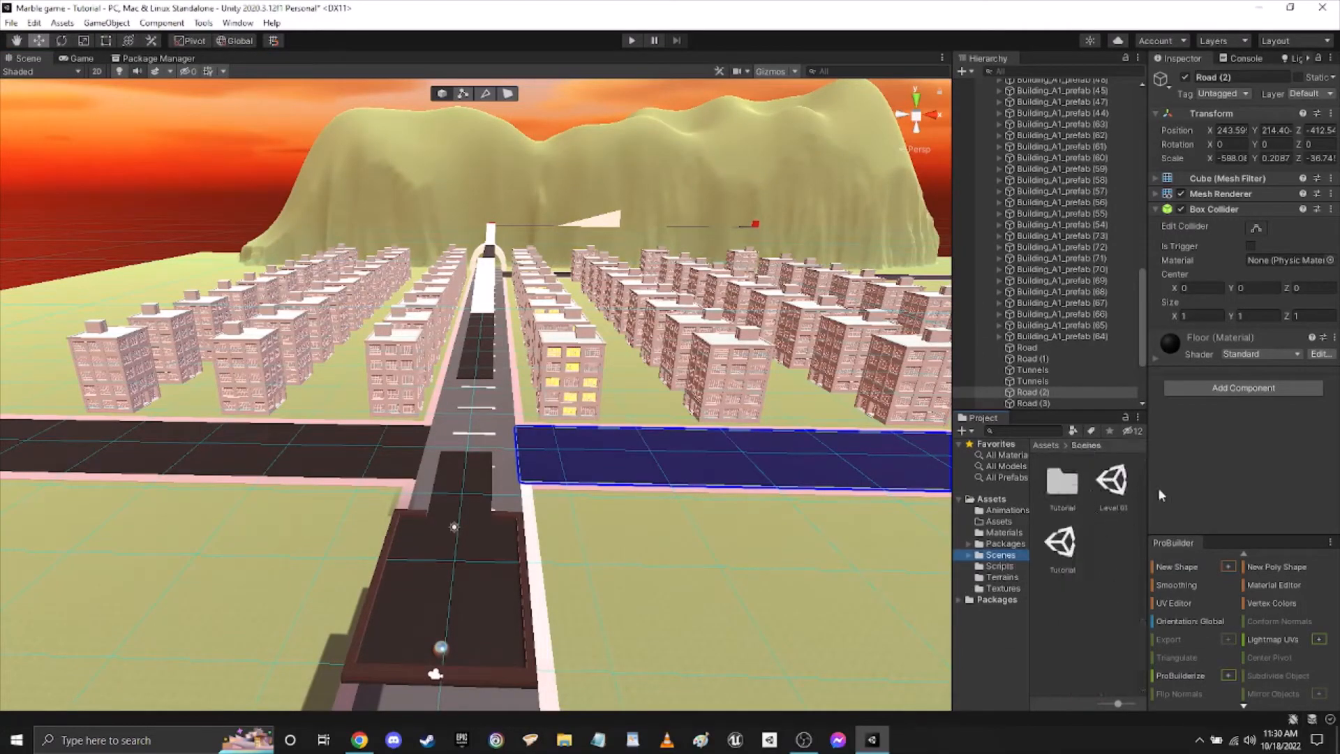
Examine the layout of the elevated track, ramps, roads and buildings from several angles, with no object left selected.
{"action": "key", "text": "w"}
{"action": "right_click_drag", "start_coordinate": [588, 596], "coordinate": [578, 543]}
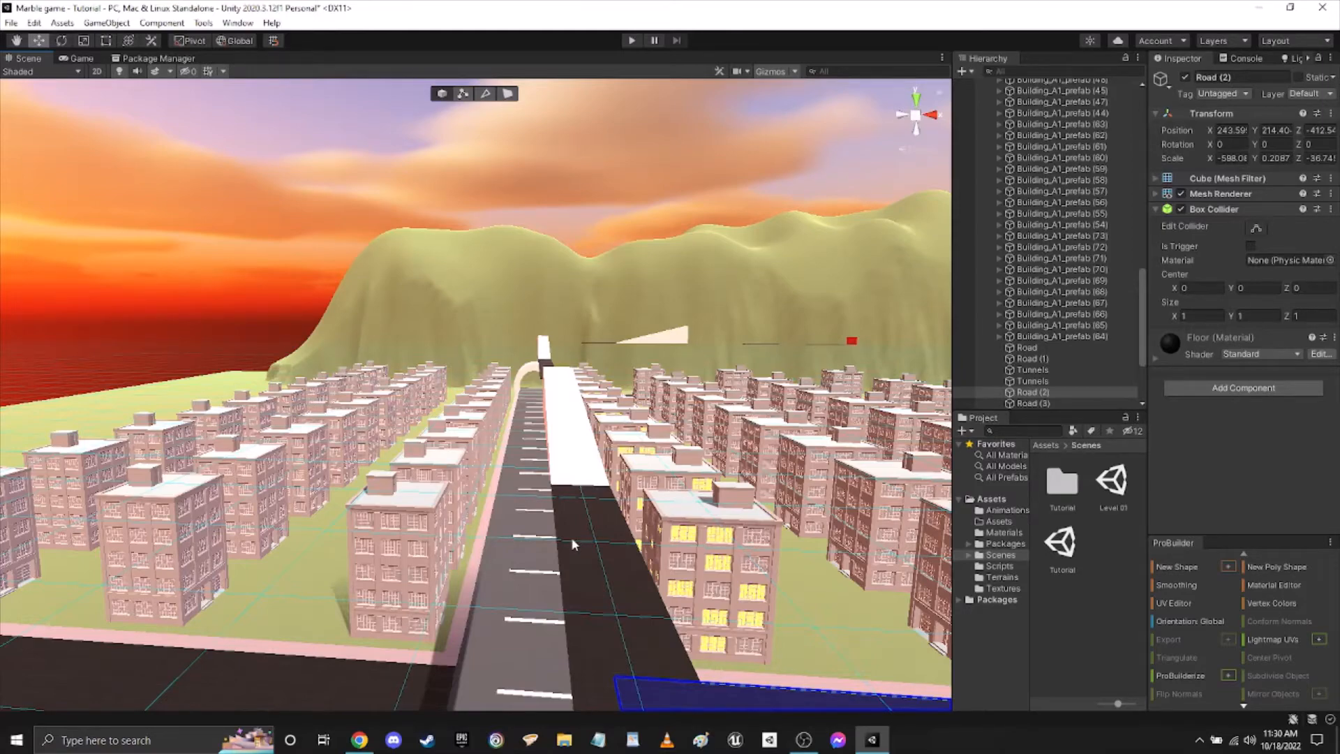
{"action": "right_click_drag", "start_coordinate": [574, 543], "coordinate": [275, 582]}
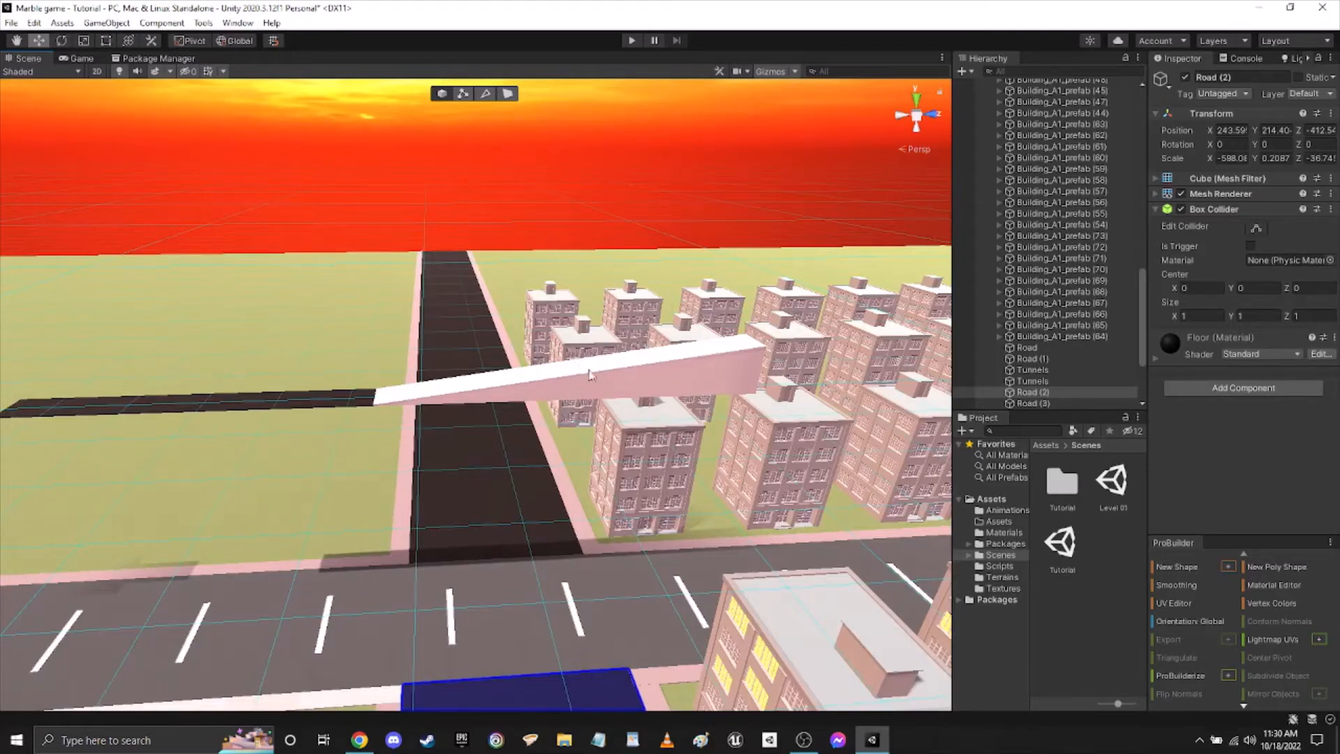
{"action": "right_click_drag", "start_coordinate": [566, 376], "coordinate": [726, 353]}
{"action": "right_click_drag", "start_coordinate": [645, 388], "coordinate": [684, 363]}
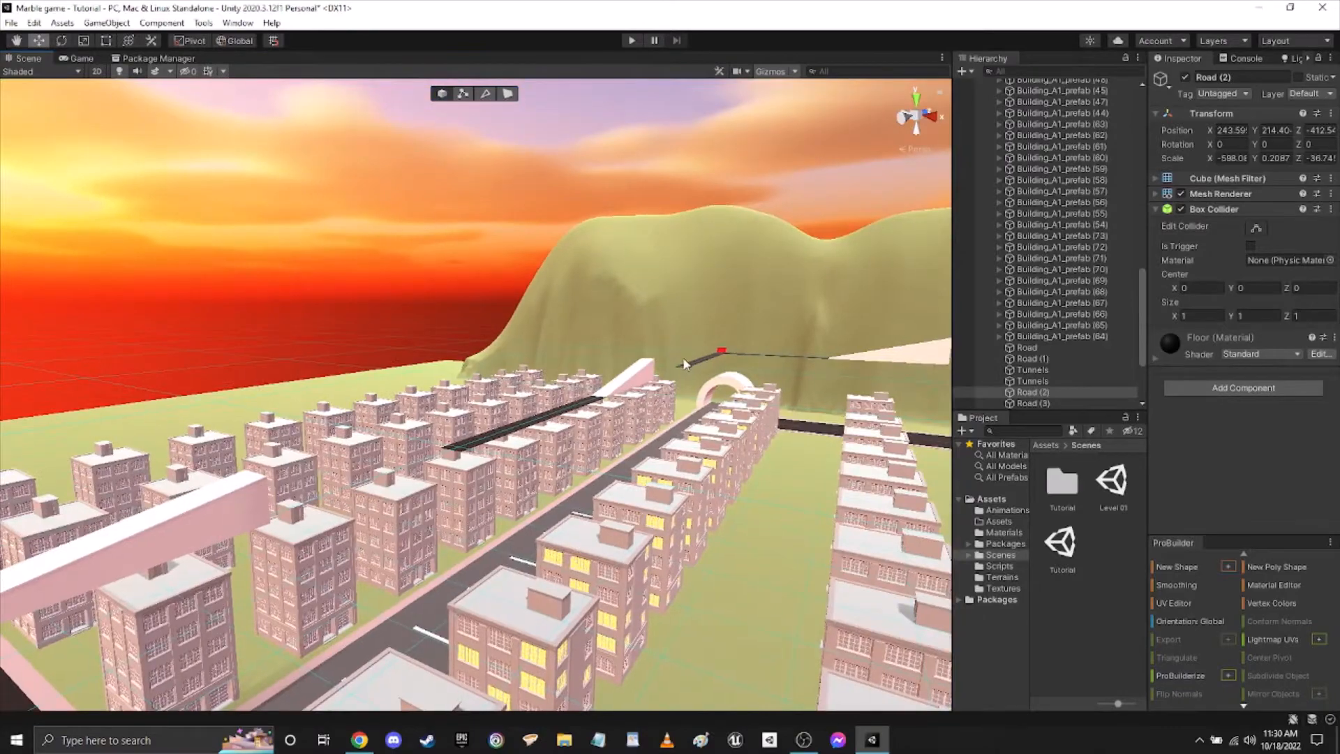
{"action": "right_click_drag", "start_coordinate": [674, 443], "coordinate": [446, 469]}
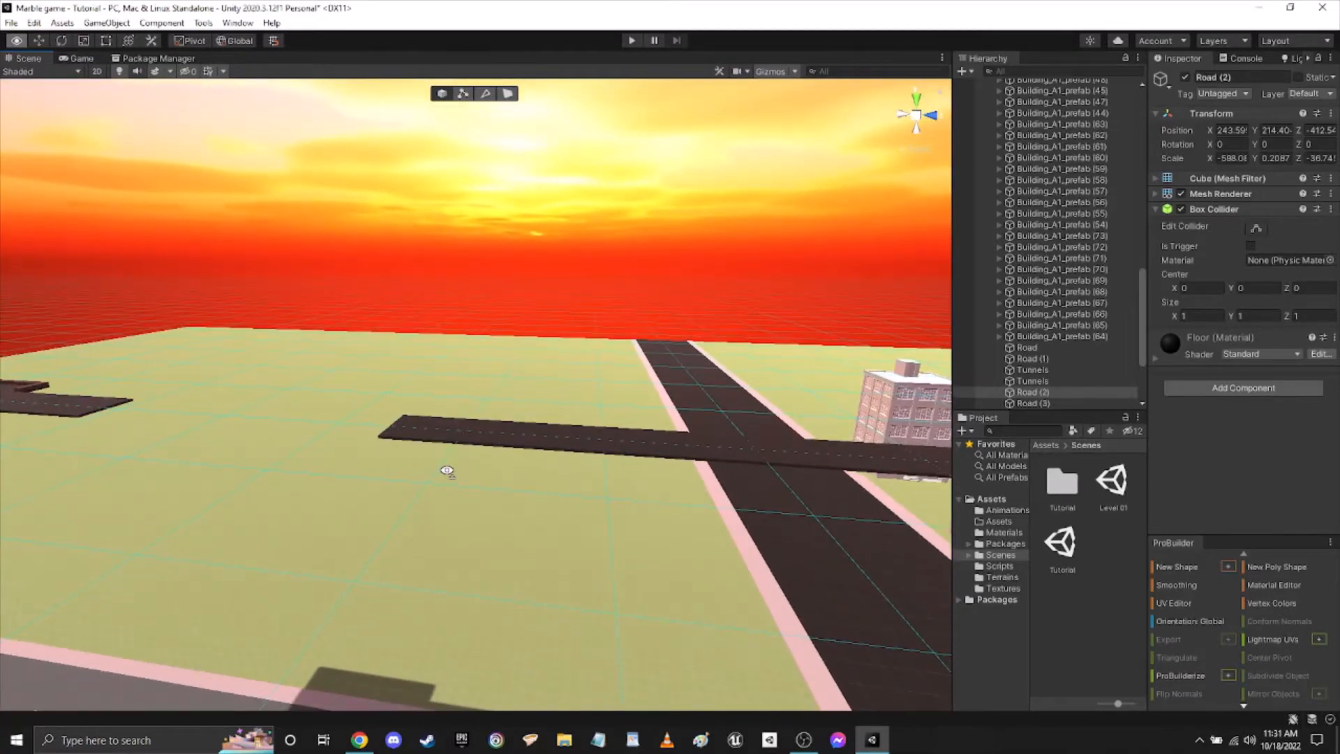
{"action": "right_click_drag", "start_coordinate": [447, 472], "coordinate": [409, 430]}
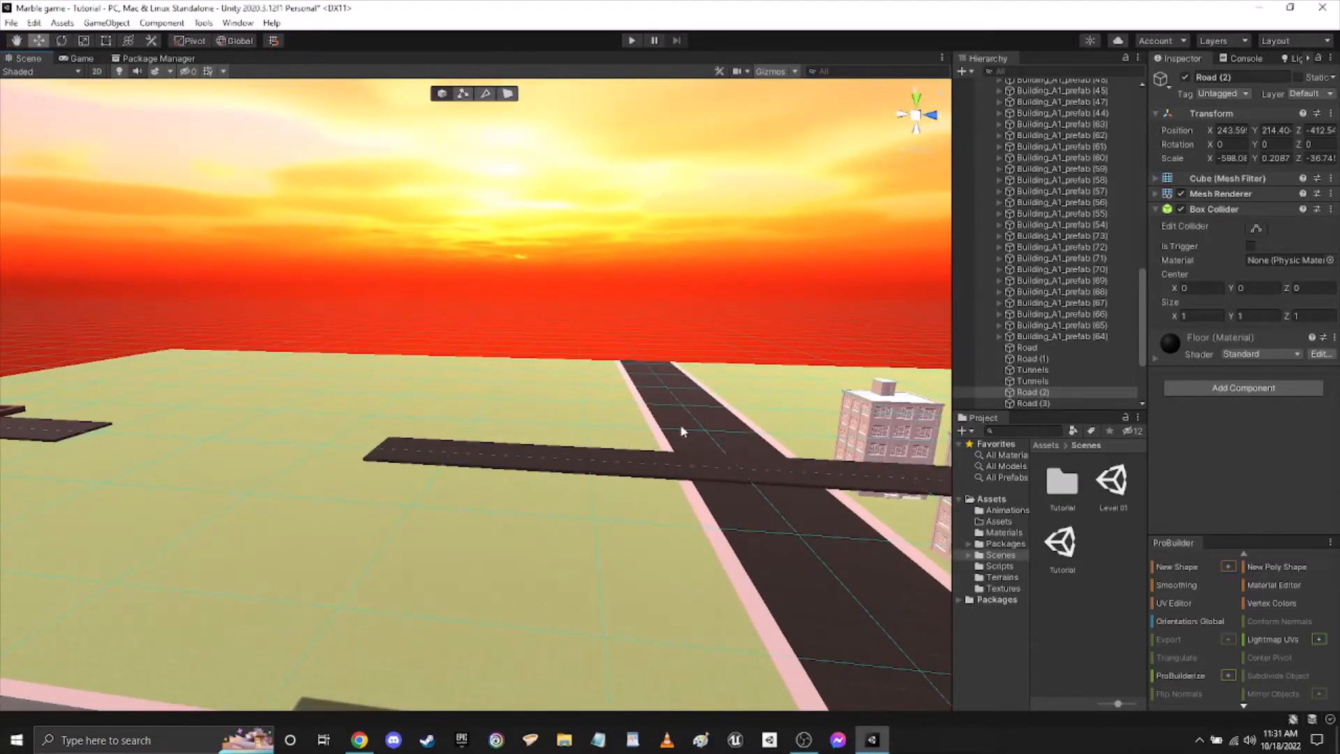
{"action": "right_click_drag", "start_coordinate": [682, 432], "coordinate": [1059, 482]}
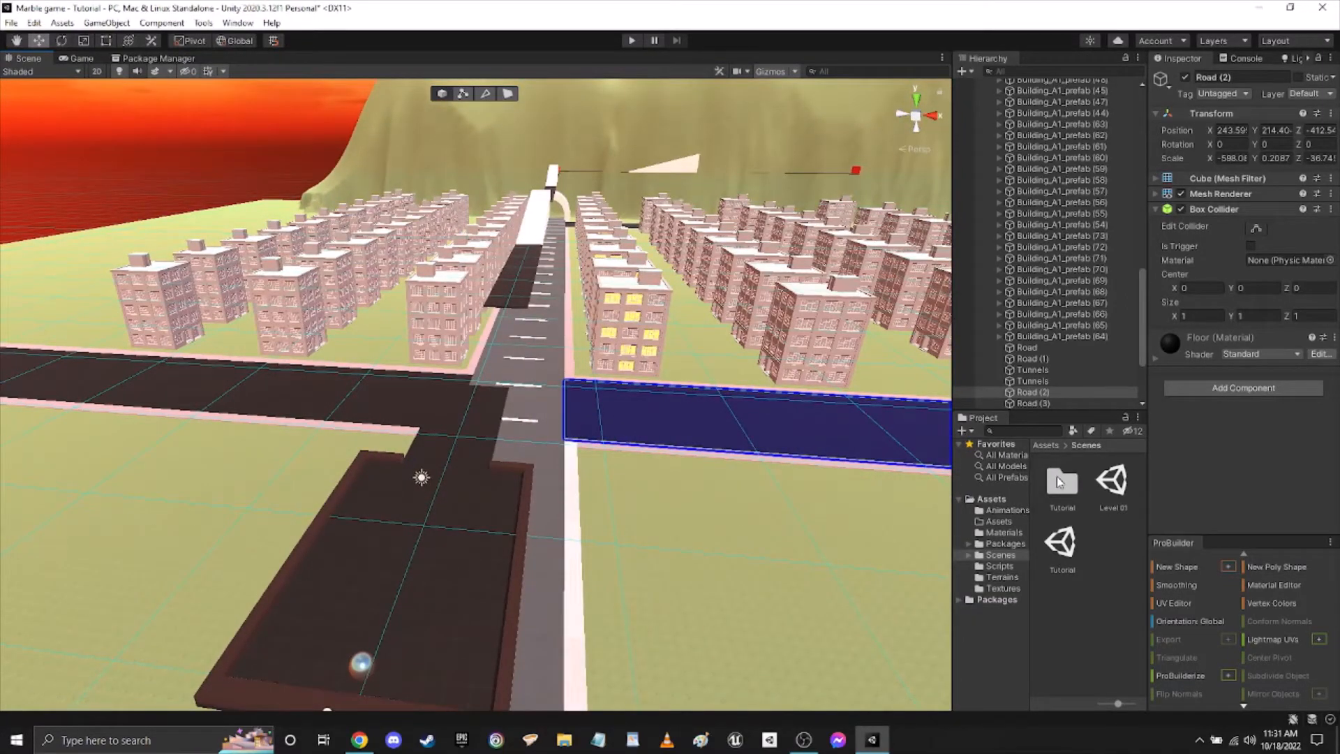
{"action": "right_click_drag", "start_coordinate": [688, 481], "coordinate": [566, 369]}
{"action": "left_click", "coordinate": [199, 241]}
{"action": "right_click_drag", "start_coordinate": [680, 551], "coordinate": [372, 6]}
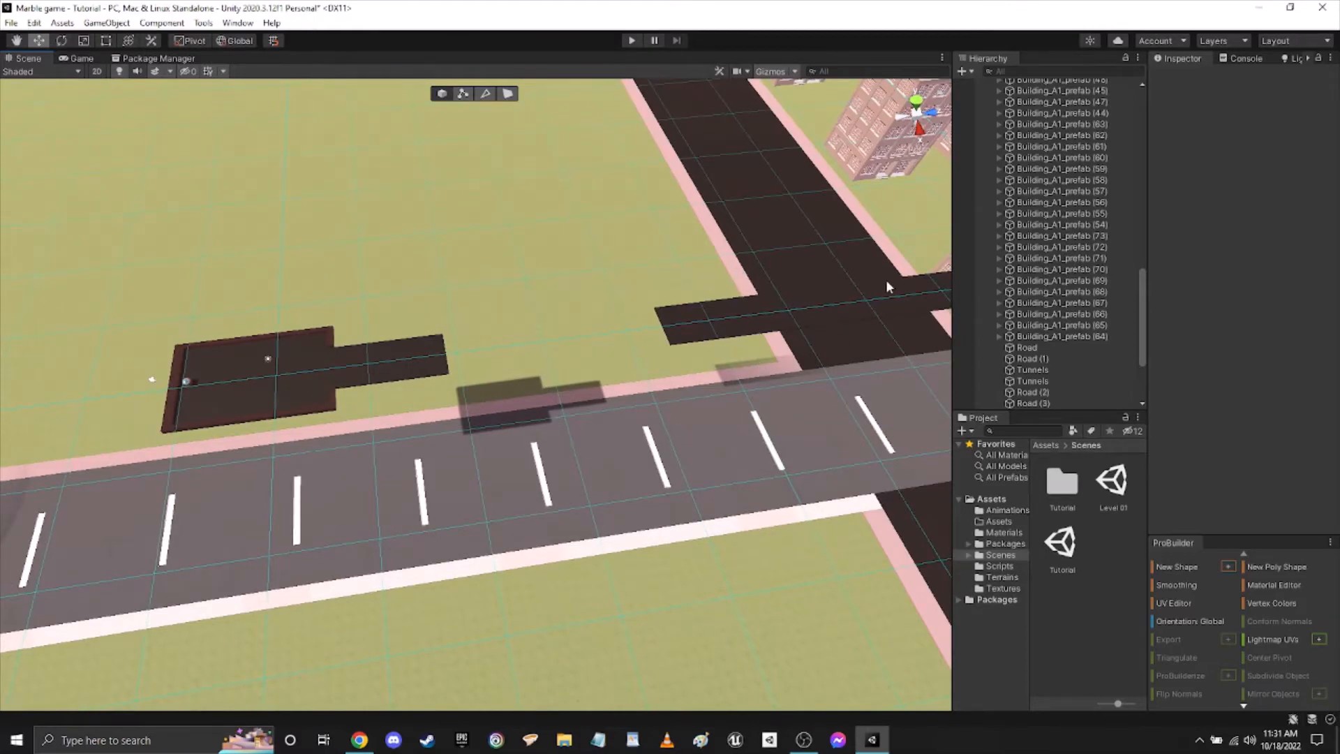
Collapse the CITY BUILDINGS group in the scene hierarchy.
{"action": "mouse_move", "coordinate": [888, 286]}
{"action": "right_mouse_down"}
{"action": "mouse_move", "coordinate": [377, 293]}
{"action": "mouse_move", "coordinate": [514, 350]}
{"action": "mouse_move", "coordinate": [532, 332]}
{"action": "mouse_move", "coordinate": [879, 271]}
{"action": "right_mouse_up"}
{"action": "left_click", "coordinate": [1057, 269]}
{"action": "scroll", "coordinate": [982, 246], "scroll_direction": "up", "scroll_amount": 15}
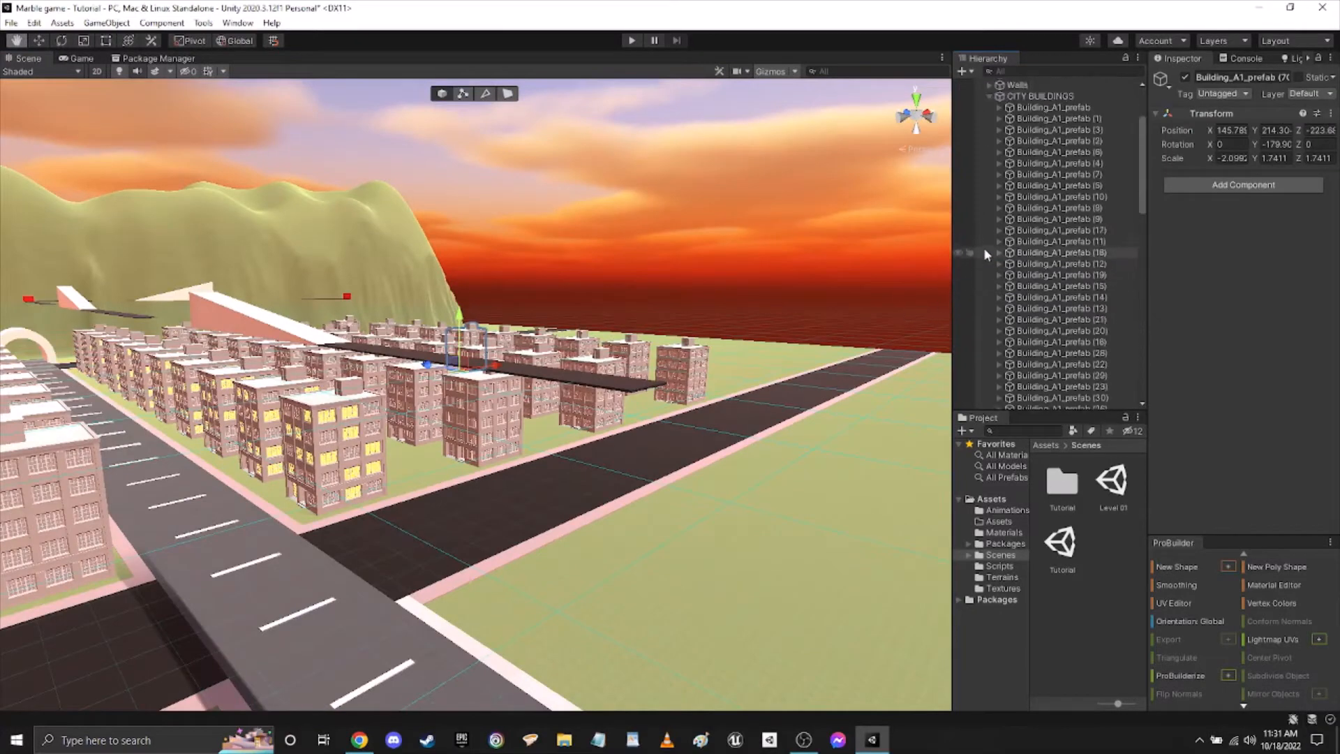
{"action": "left_click", "coordinate": [988, 196]}
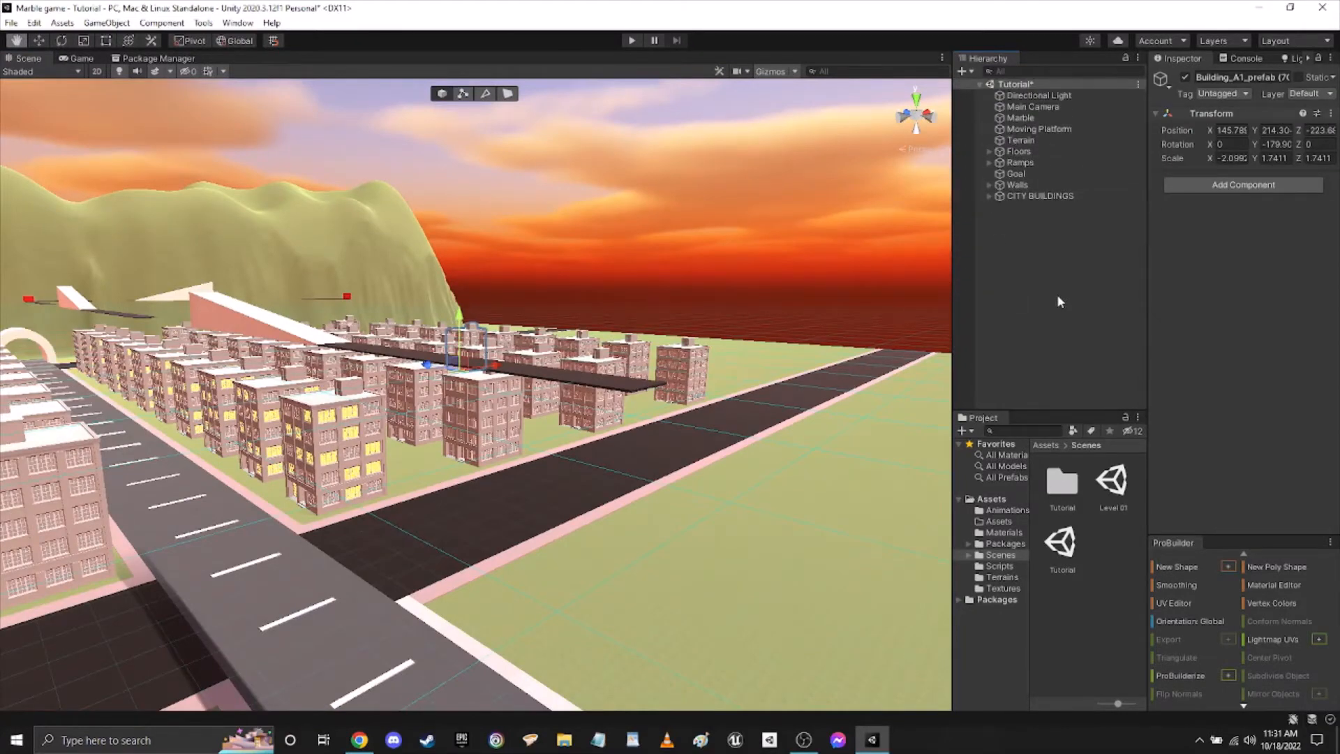
Examine the city blocks, the cross street and the elevated track from several angles, with nothing selected.
{"action": "right_click_drag", "start_coordinate": [572, 195], "coordinate": [590, 233]}
{"action": "left_click", "coordinate": [405, 150]}
{"action": "right_click_drag", "start_coordinate": [406, 155], "coordinate": [329, 311]}
{"action": "right_click_drag", "start_coordinate": [198, 307], "coordinate": [726, 368]}
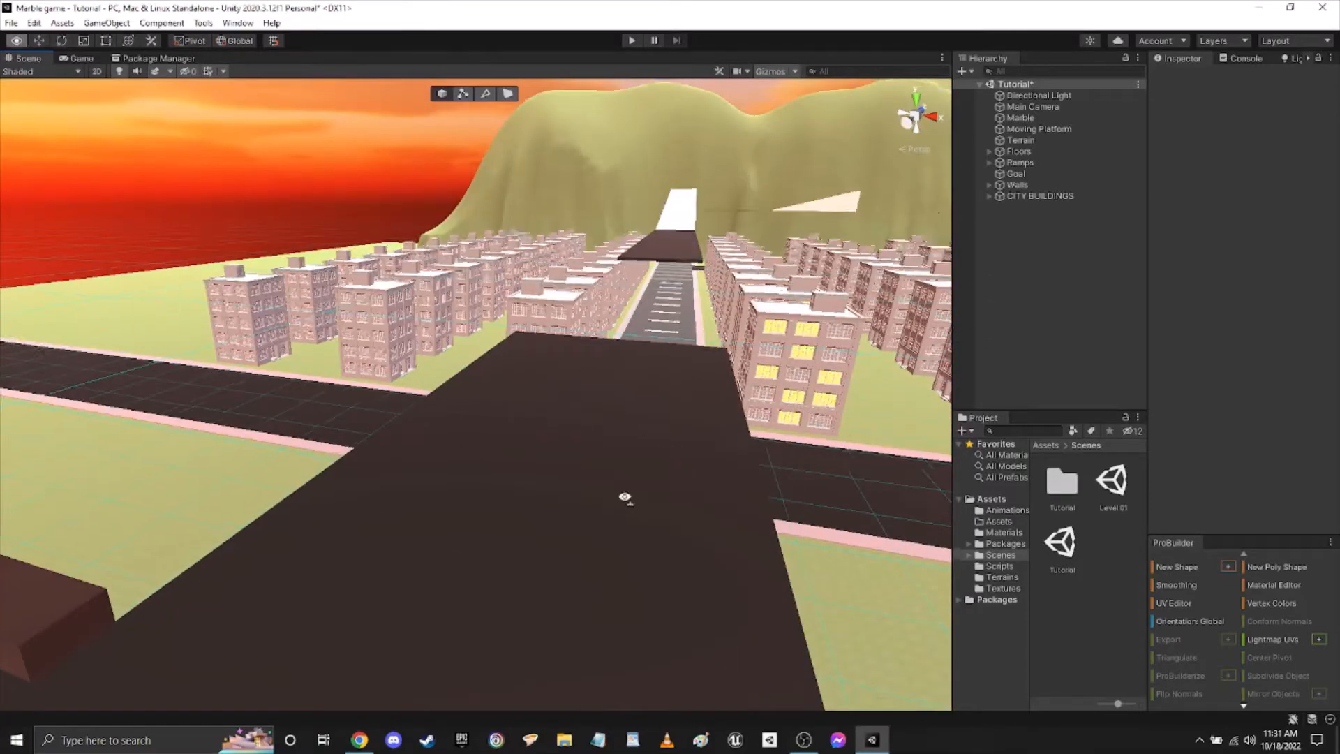
{"action": "right_click_drag", "start_coordinate": [625, 497], "coordinate": [566, 518]}
{"action": "right_click_drag", "start_coordinate": [640, 496], "coordinate": [740, 323]}
{"action": "key", "text": "w"}
{"action": "right_click_drag", "start_coordinate": [748, 334], "coordinate": [340, 423]}
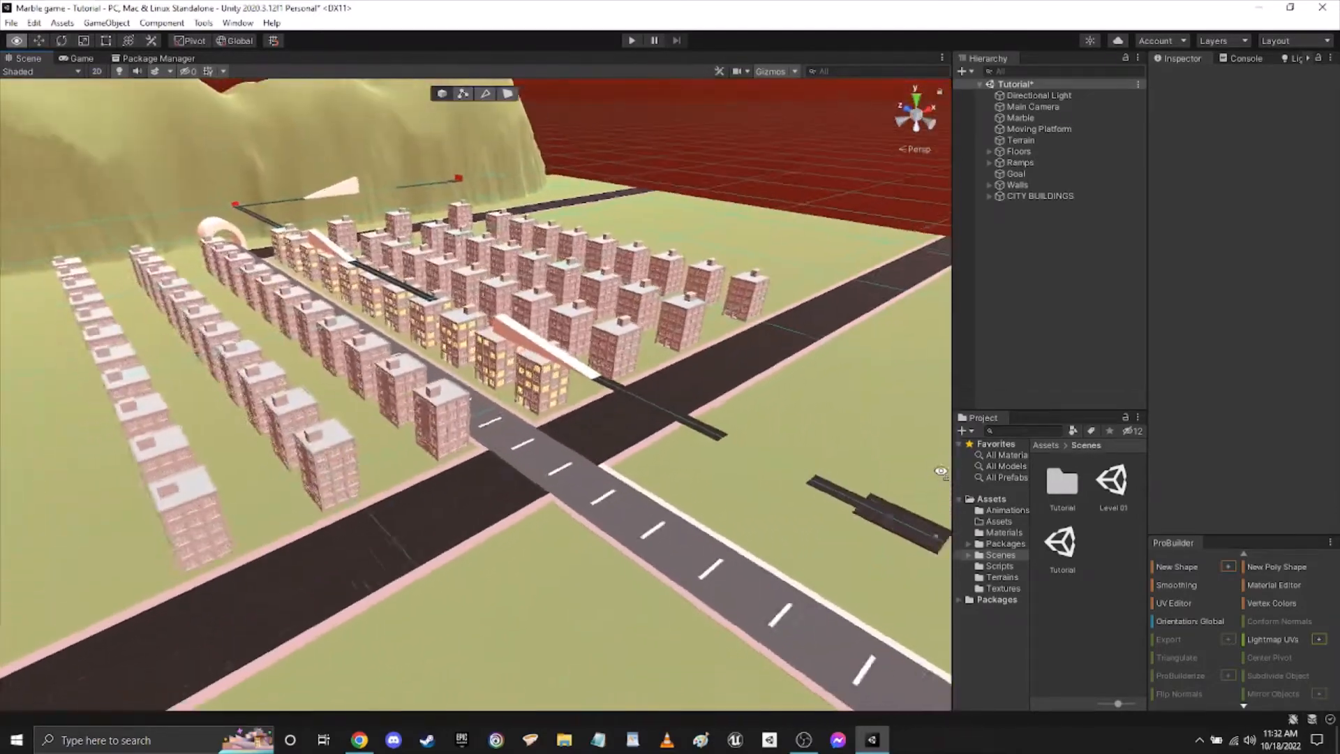
Inspect the walled start platform with the marble and its view down the main road toward the tunnel.
{"action": "right_click_drag", "start_coordinate": [940, 472], "coordinate": [433, 506]}
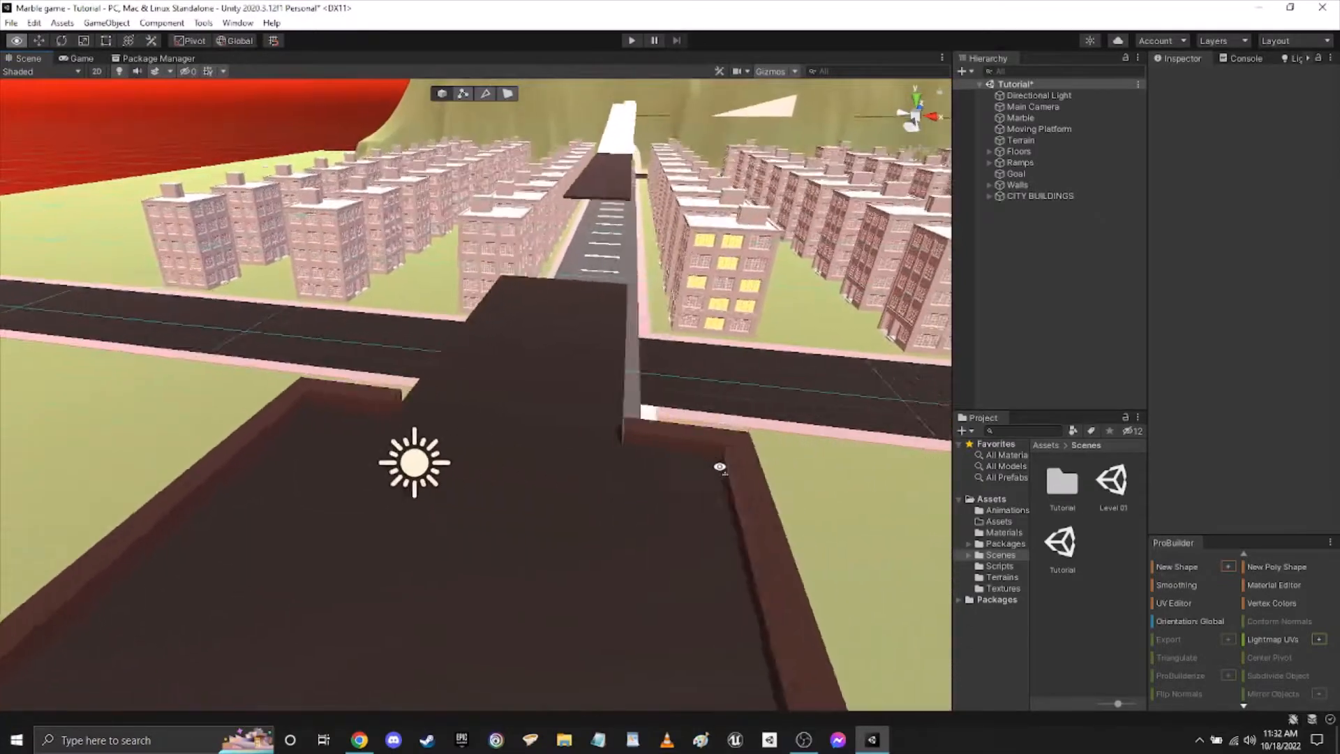
{"action": "right_click_drag", "start_coordinate": [720, 467], "coordinate": [548, 483]}
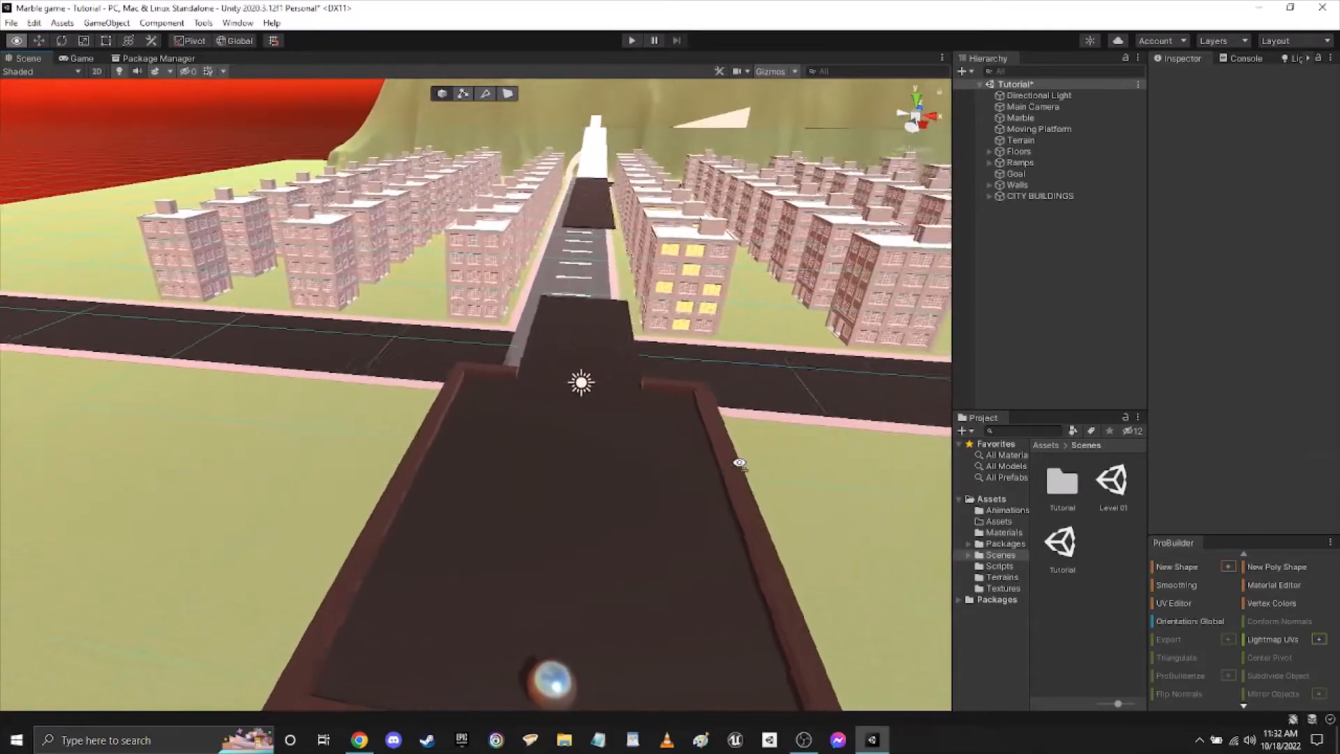
{"action": "right_click_drag", "start_coordinate": [819, 476], "coordinate": [788, 451]}
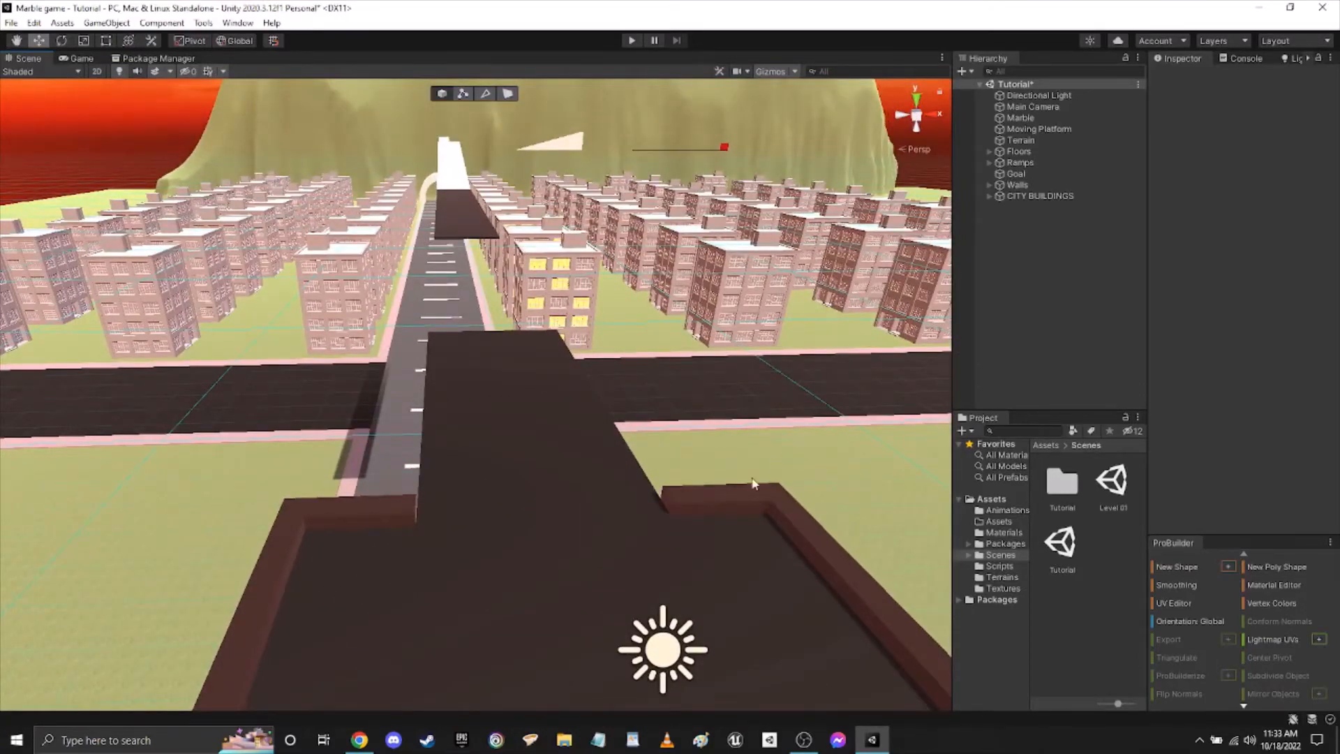
{"action": "right_click_drag", "start_coordinate": [754, 483], "coordinate": [763, 457]}
{"action": "right_click_drag", "start_coordinate": [722, 416], "coordinate": [586, 335]}
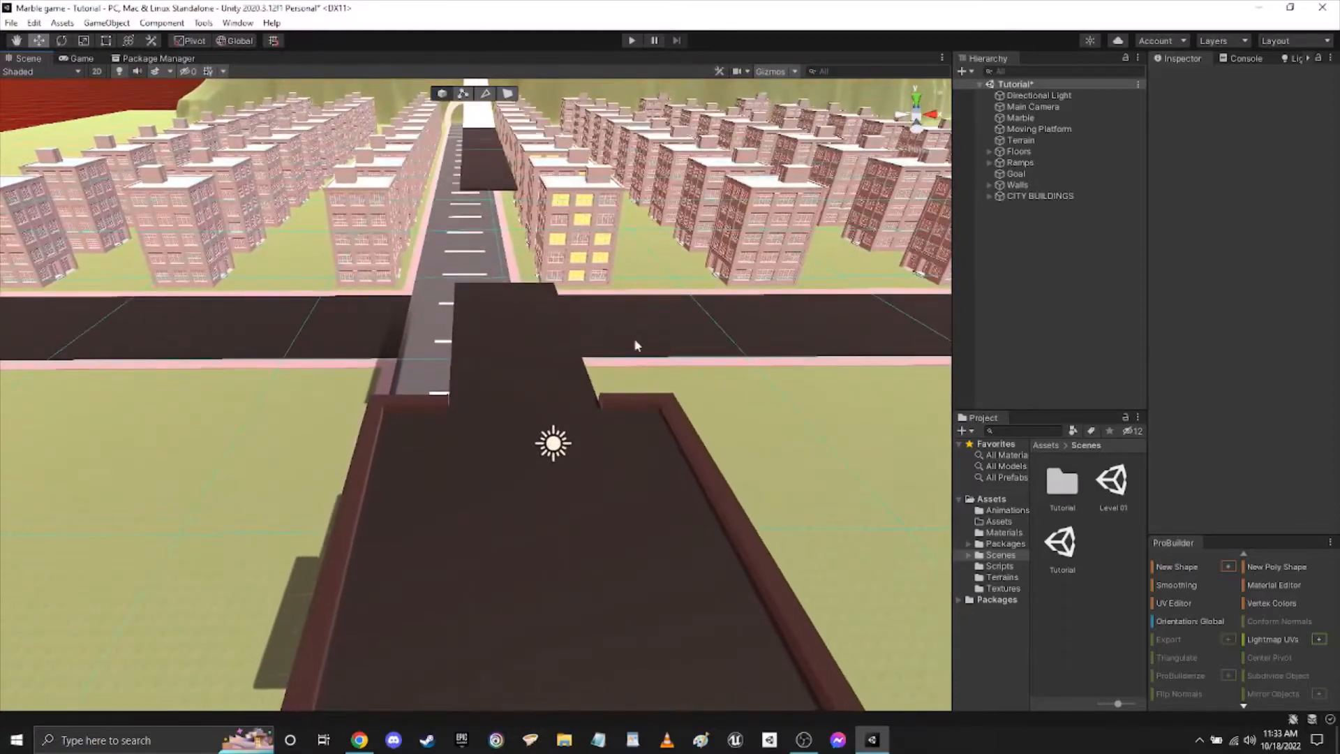
{"action": "right_click_drag", "start_coordinate": [527, 413], "coordinate": [690, 385]}
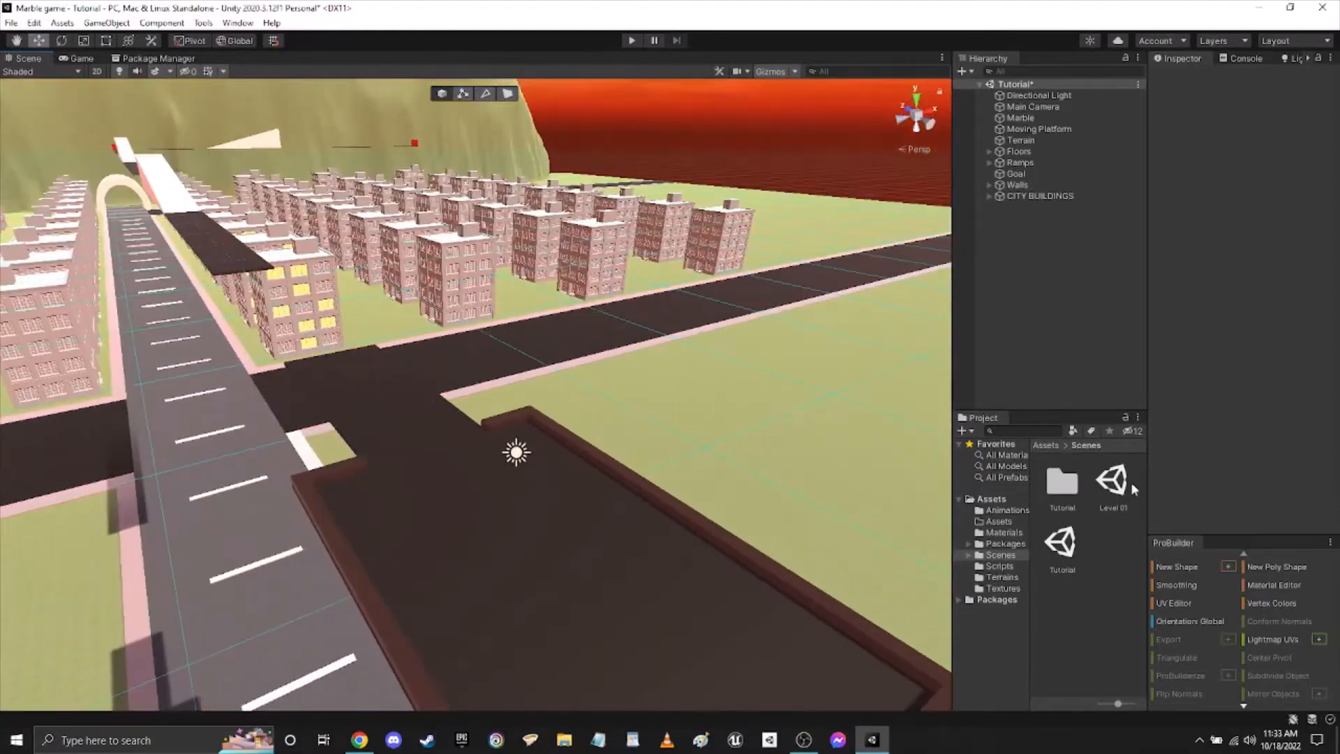
{"action": "right_click_drag", "start_coordinate": [517, 568], "coordinate": [539, 540]}
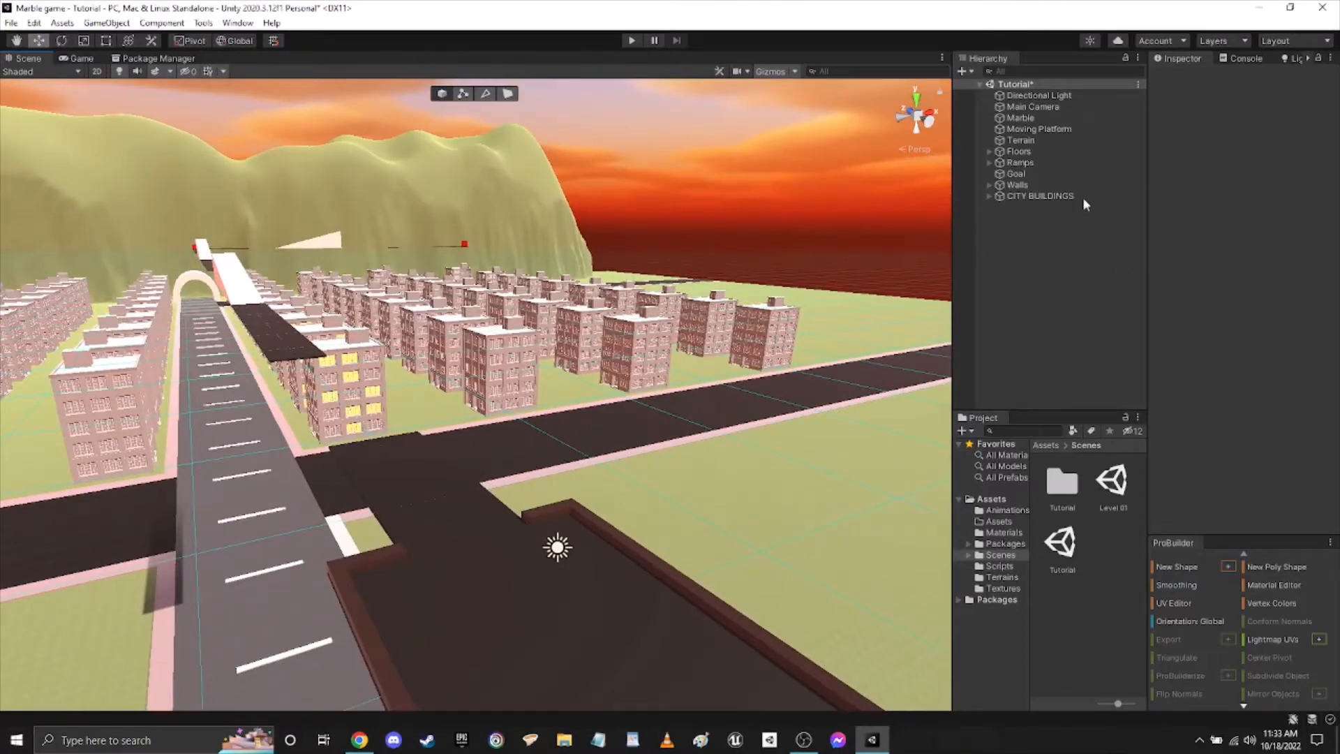
Locate the Goal object in the level, clear the selection, and examine the track's route alongside the main road from above.
{"action": "left_click", "coordinate": [1017, 174]}
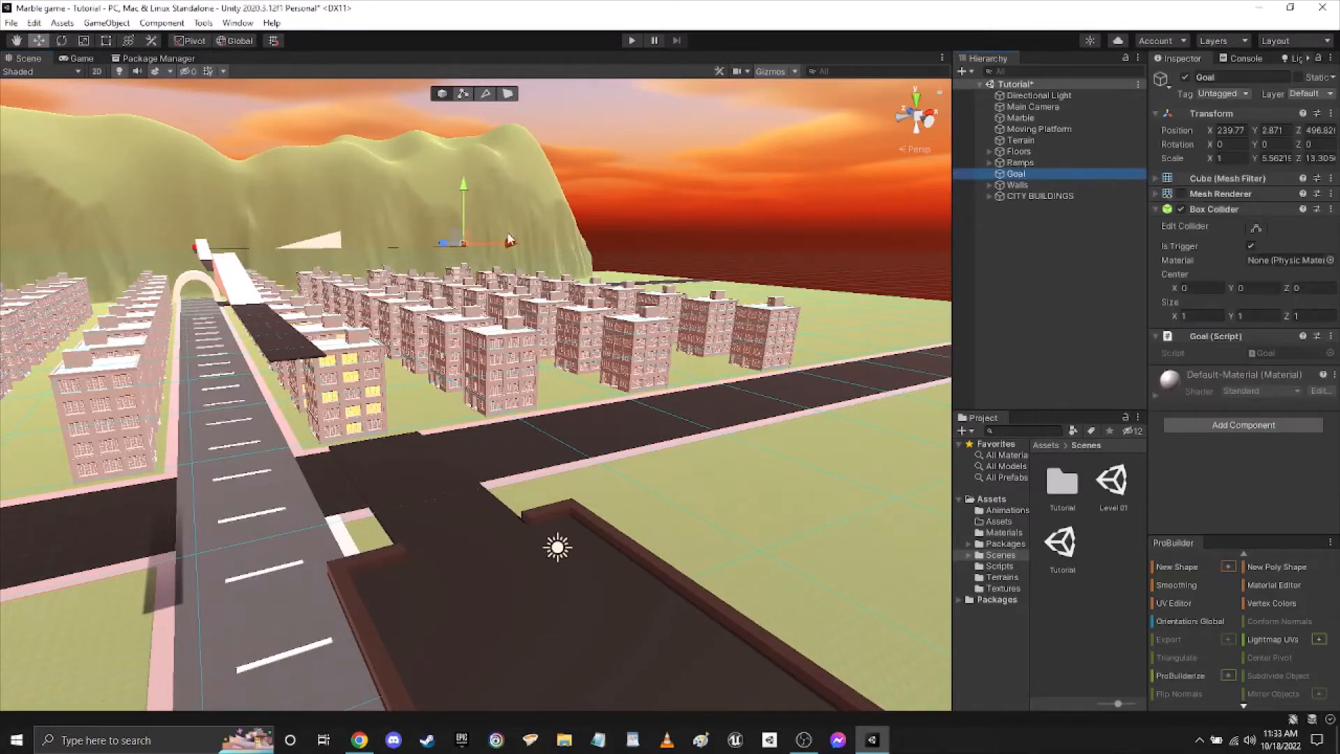
{"action": "left_click", "coordinate": [765, 221]}
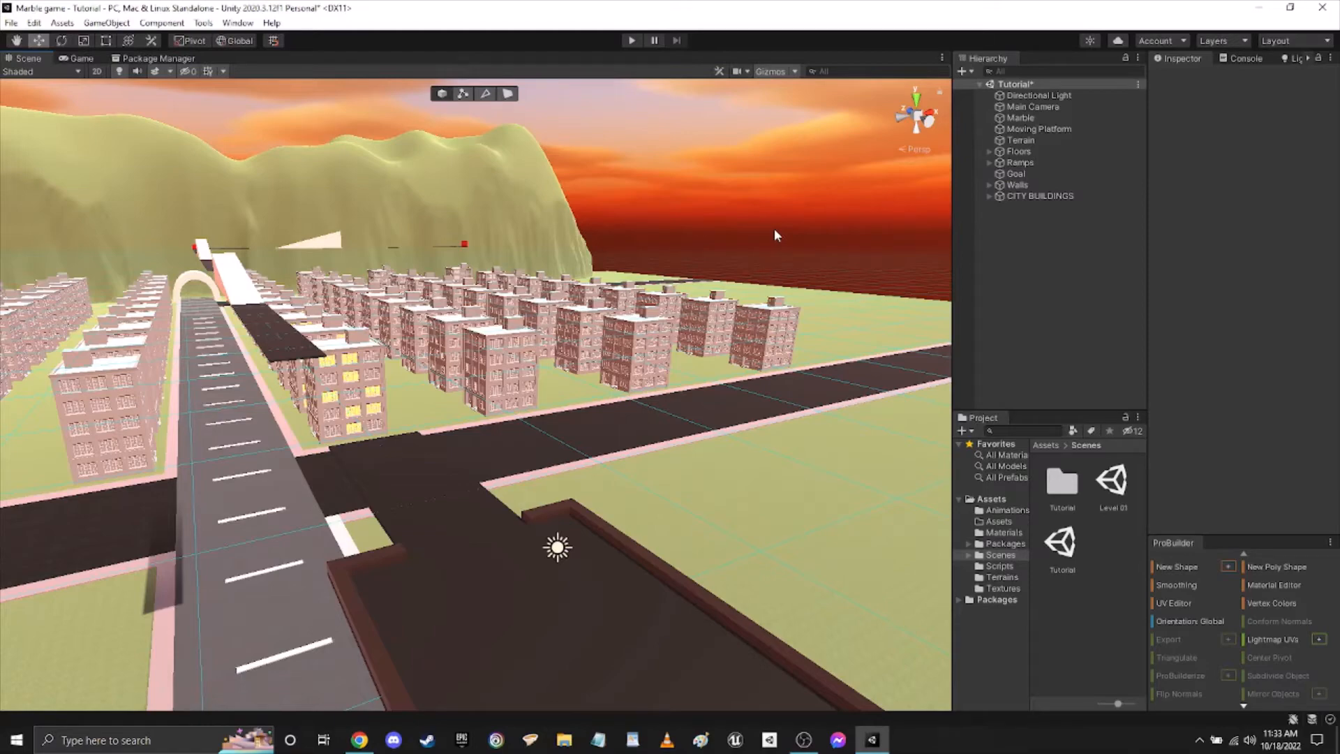
{"action": "right_click_drag", "start_coordinate": [760, 252], "coordinate": [628, 260]}
{"action": "key", "text": "s"}
{"action": "key", "text": "d"}
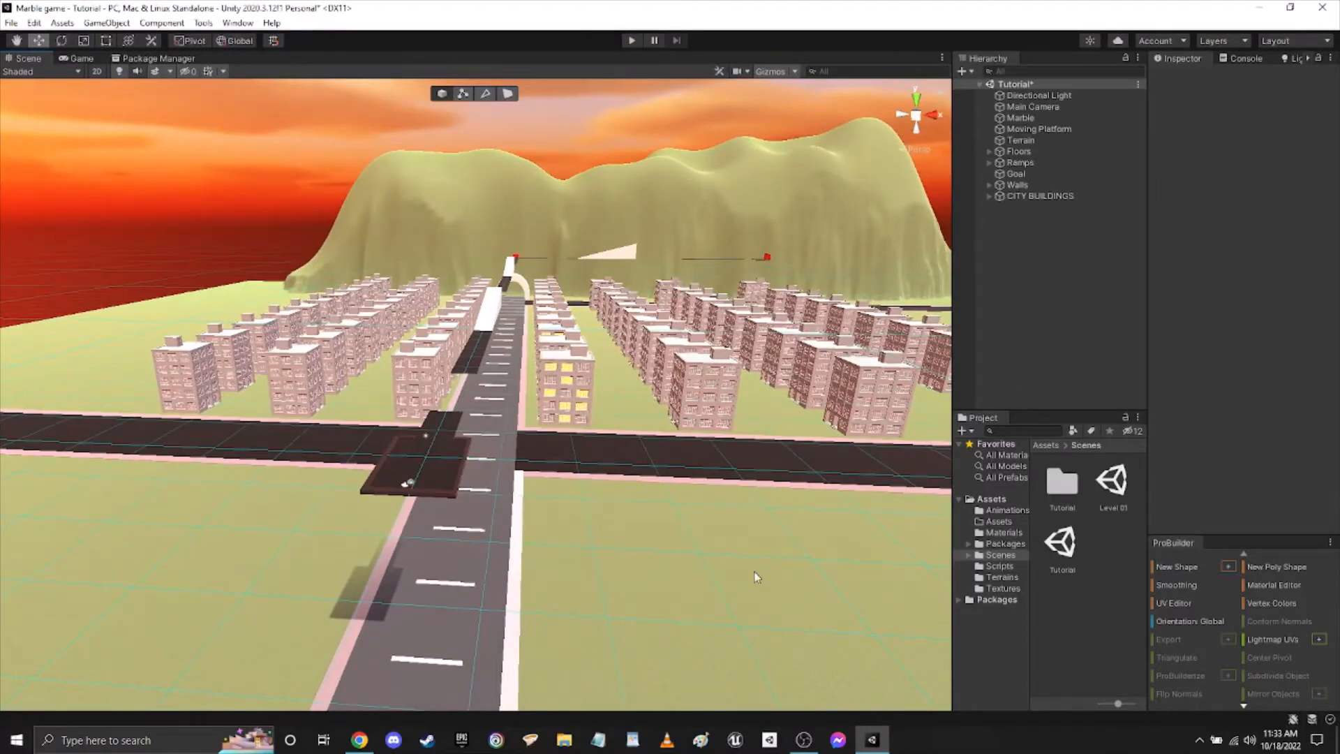
{"action": "right_click_drag", "start_coordinate": [675, 531], "coordinate": [605, 615]}
{"action": "key", "text": "w"}
{"action": "key", "text": "d"}
{"action": "key", "text": "s"}
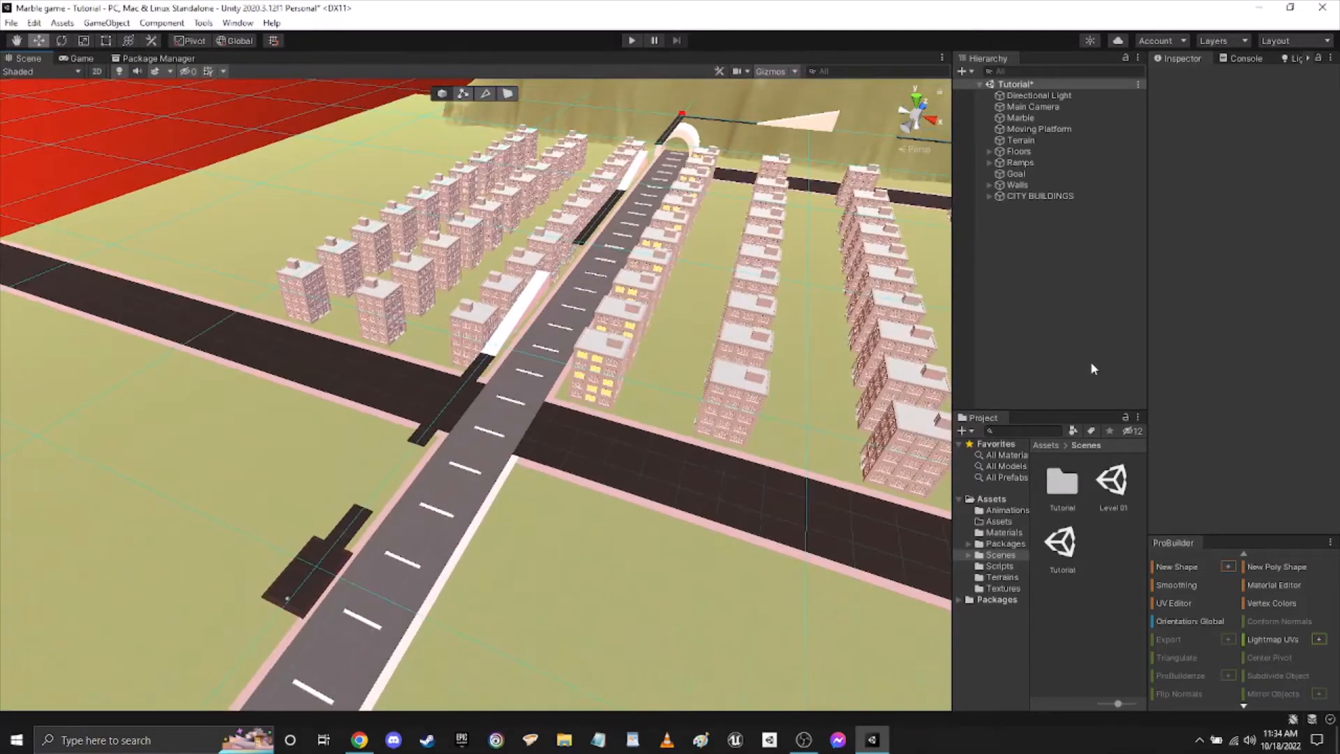
{"action": "right_click_drag", "start_coordinate": [789, 452], "coordinate": [540, 413]}
{"action": "key", "text": "w"}
{"action": "key", "text": "s"}
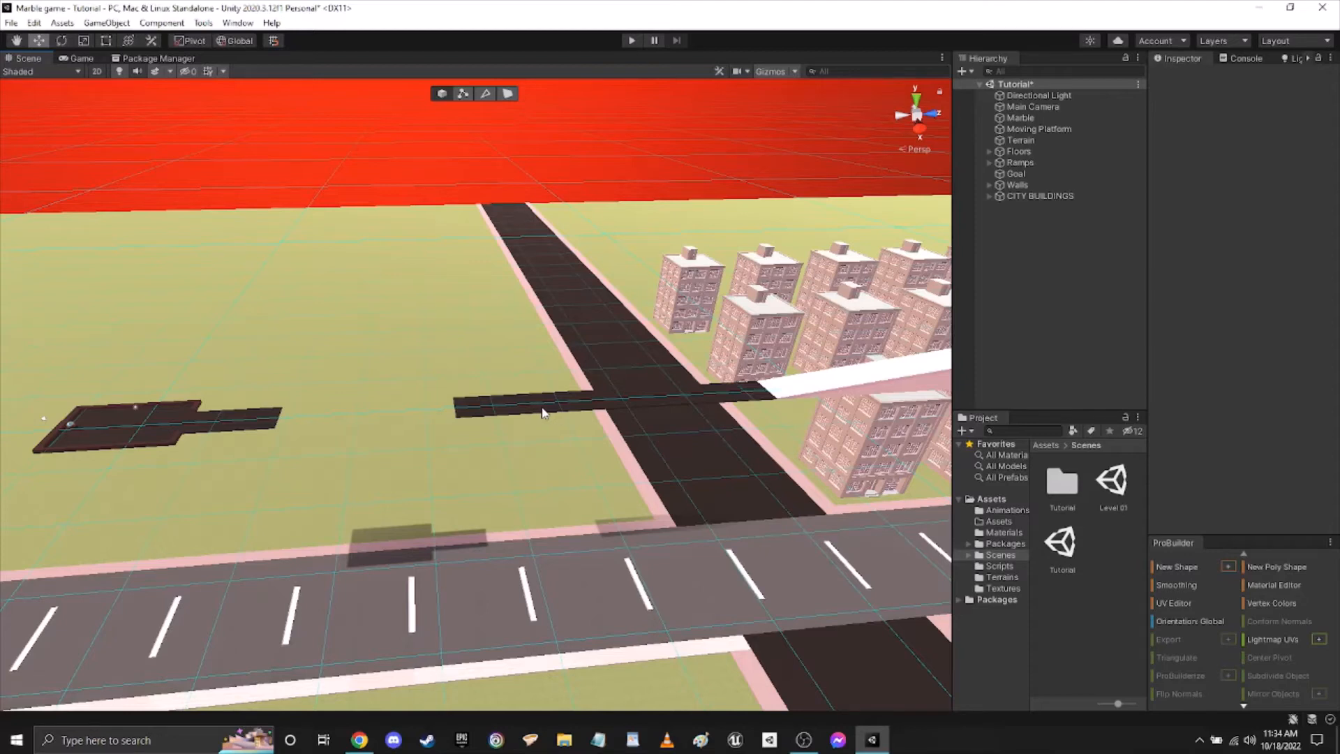
Play-test the Tutorial level by rolling the marble from the start platform to the goal, and stop play mode.
{"action": "right_click_drag", "start_coordinate": [779, 282], "coordinate": [1028, 392]}
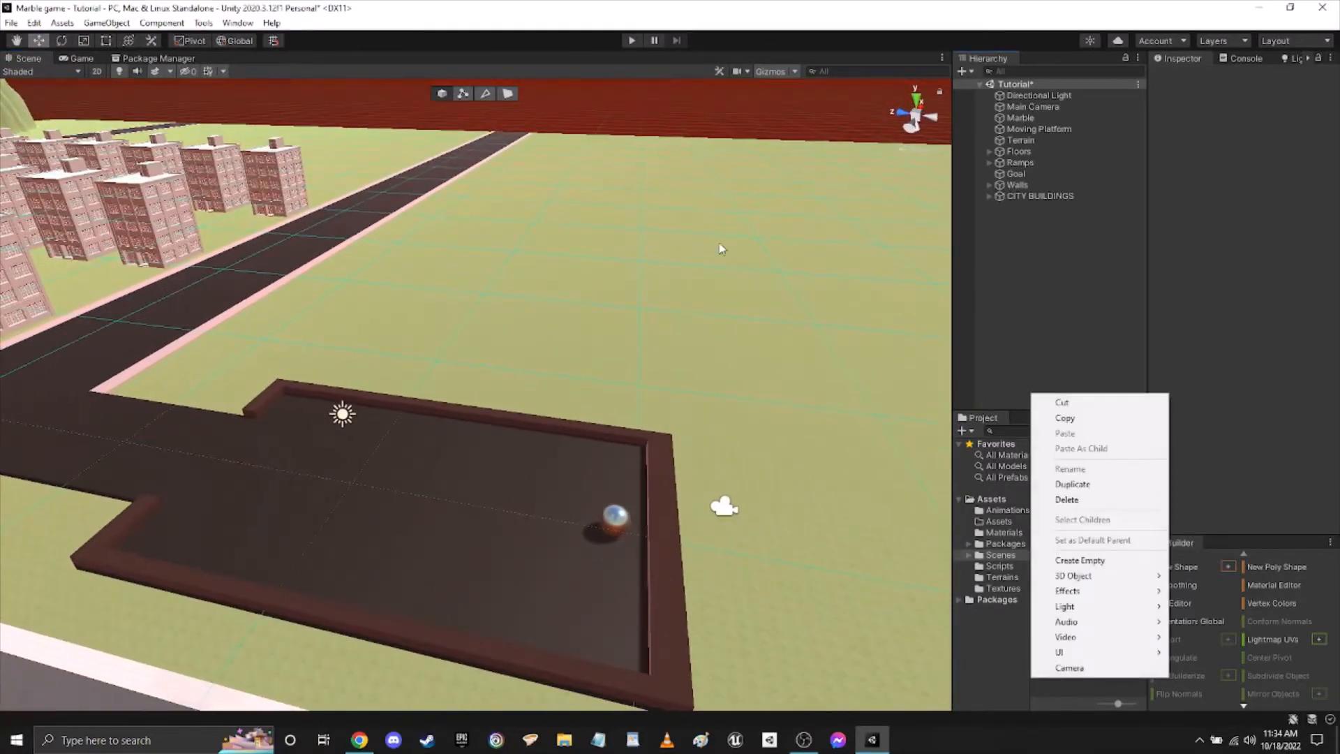
{"action": "left_click", "coordinate": [590, 94]}
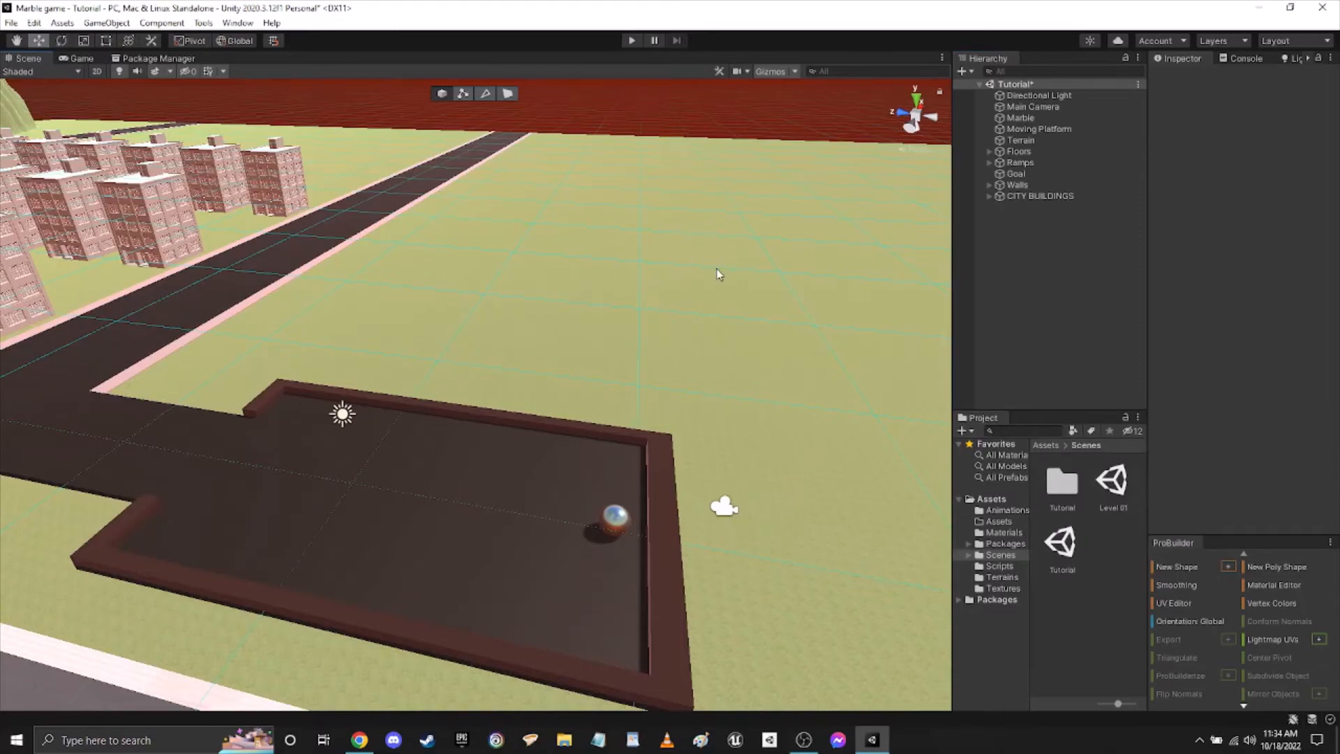
{"action": "right_click_drag", "start_coordinate": [719, 276], "coordinate": [401, 275]}
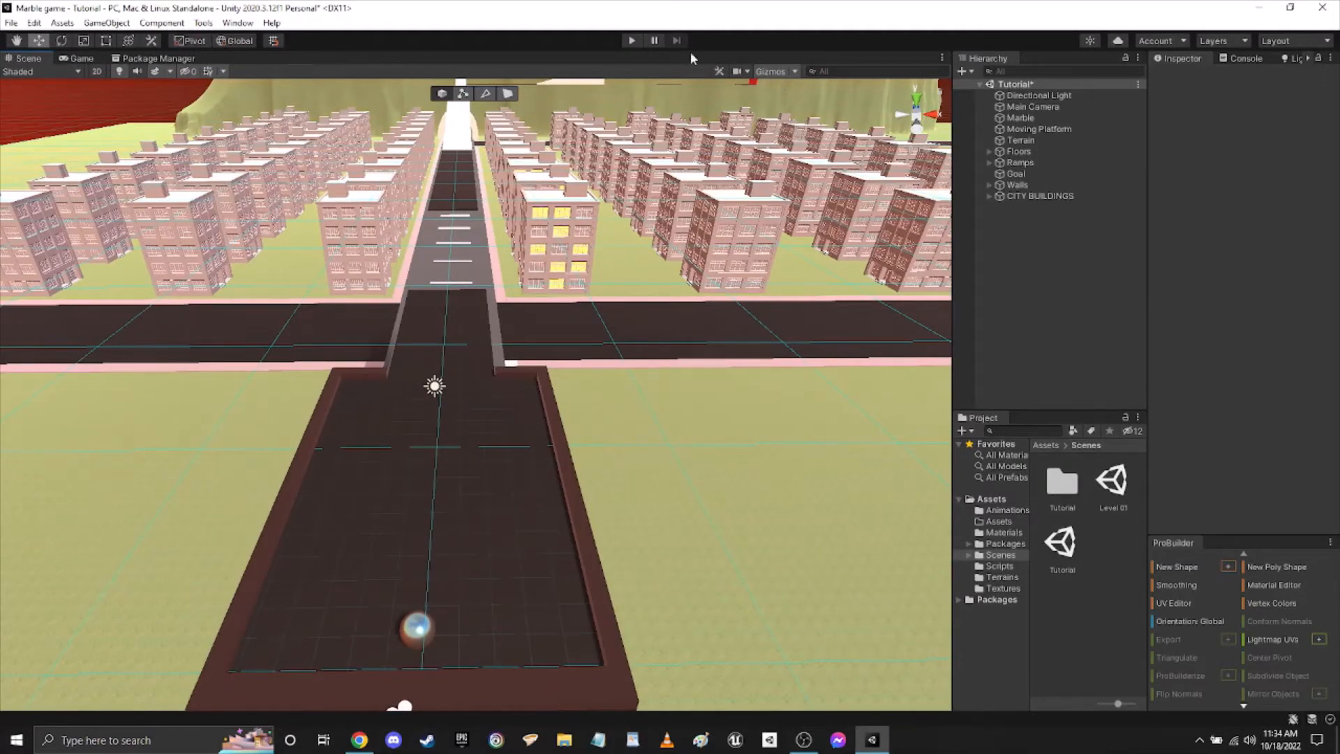
{"action": "left_click", "coordinate": [631, 40]}
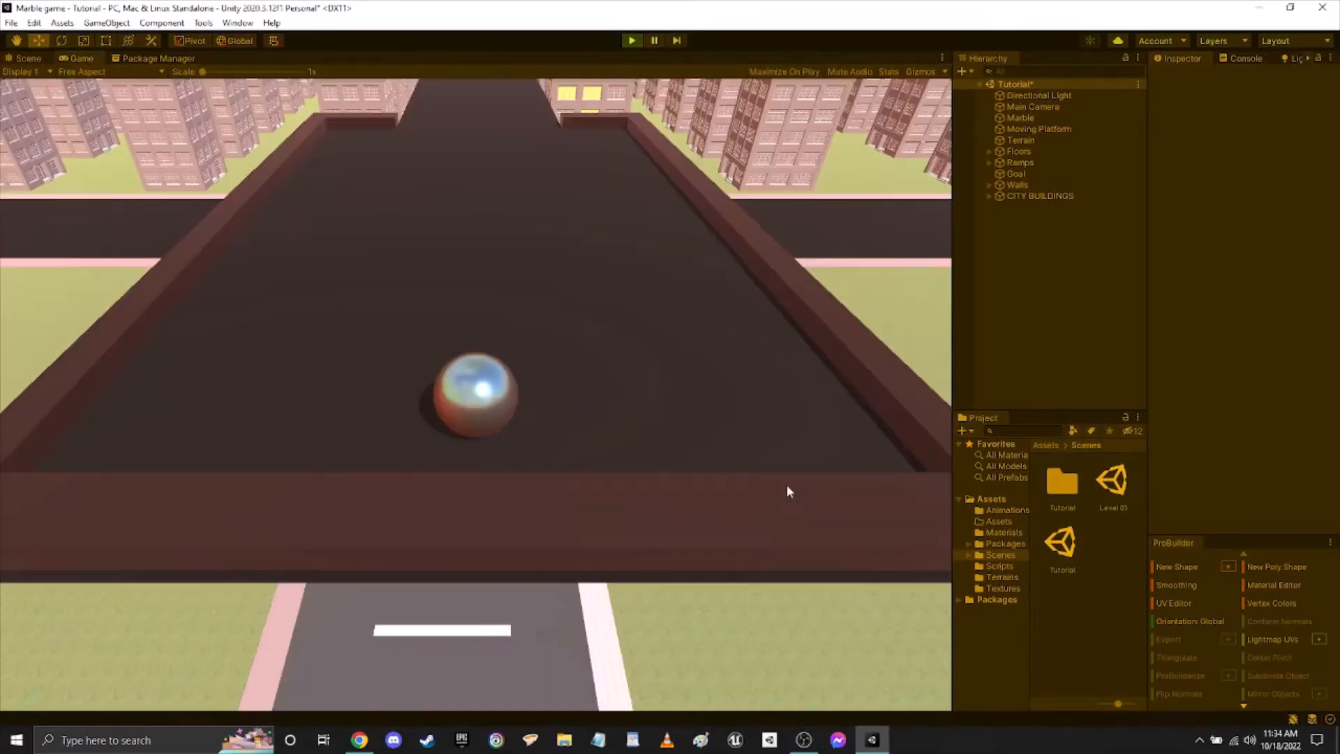
{"action": "key", "text": "w"}
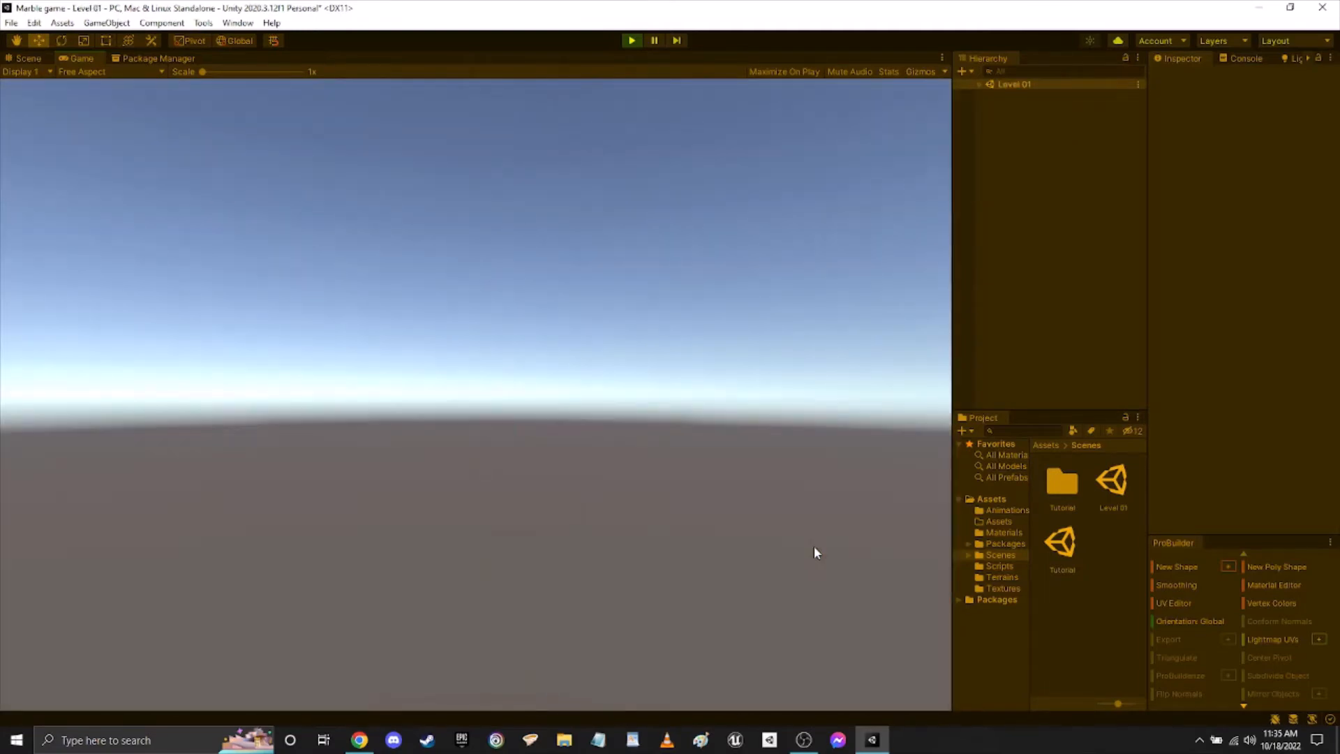
{"action": "left_click", "coordinate": [634, 48]}
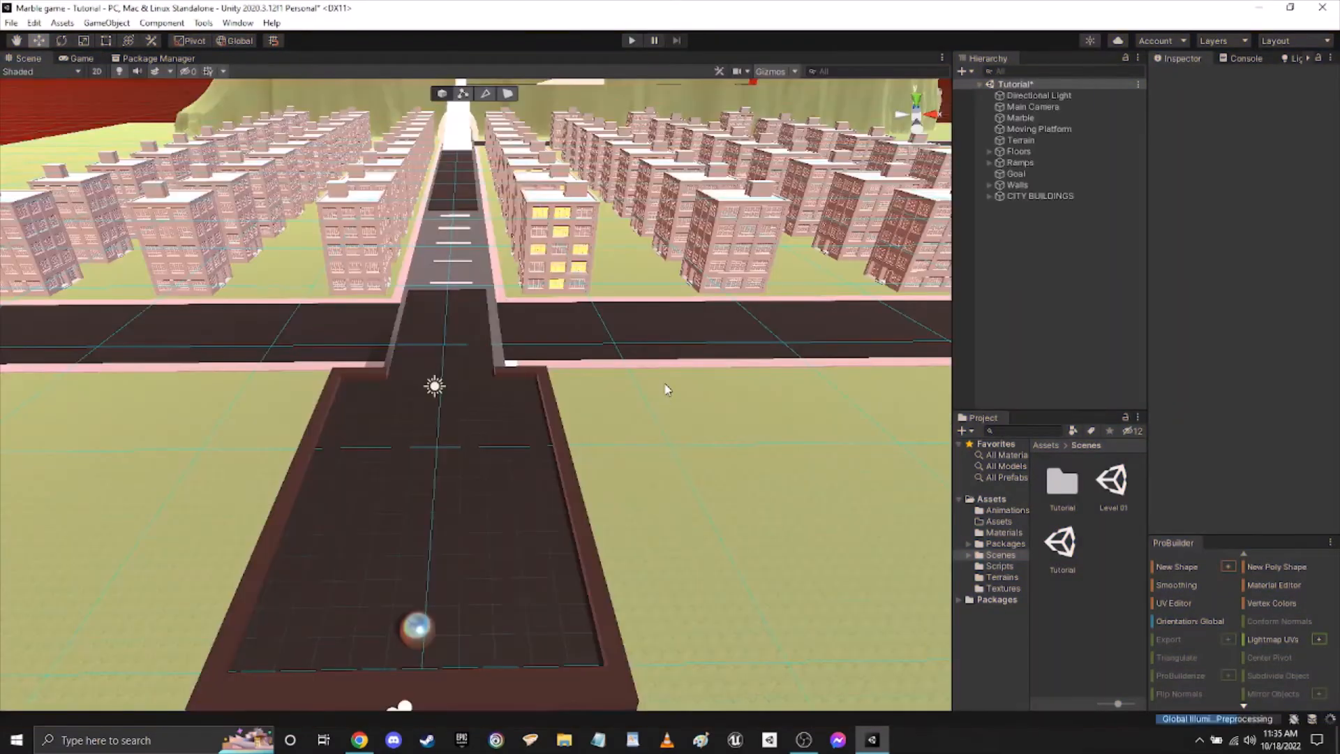
Examine the finish platform with its red wall, and the ramp and track beside the mountain.
{"action": "right_click_drag", "start_coordinate": [666, 389], "coordinate": [710, 318]}
{"action": "key", "text": "d"}
{"action": "key", "text": "w"}
{"action": "middle_click_drag", "start_coordinate": [710, 317], "coordinate": [760, 337]}
{"action": "scroll", "coordinate": [759, 342], "scroll_direction": "down", "scroll_amount": 3}
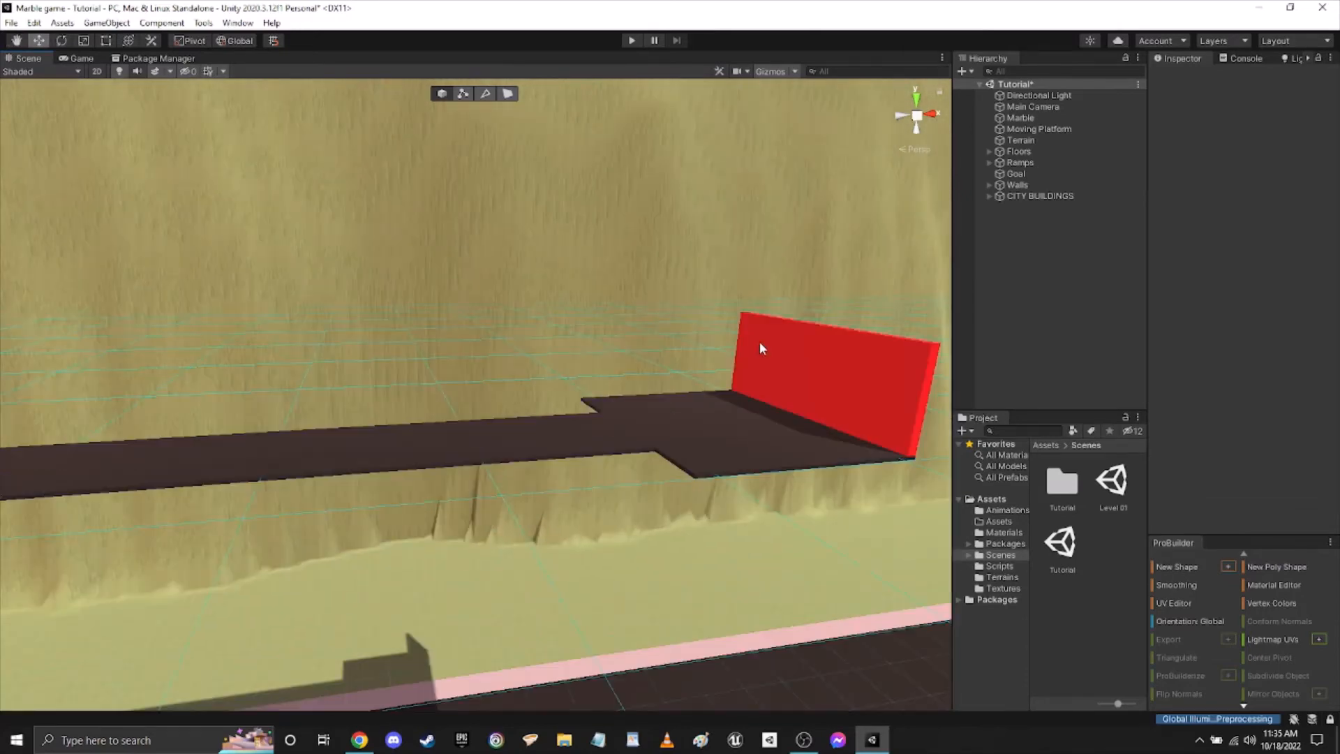
{"action": "scroll", "coordinate": [760, 343], "scroll_direction": "down", "scroll_amount": 2}
{"action": "left_click_drag", "start_coordinate": [665, 360], "coordinate": [564, 328], "text": "alt"}
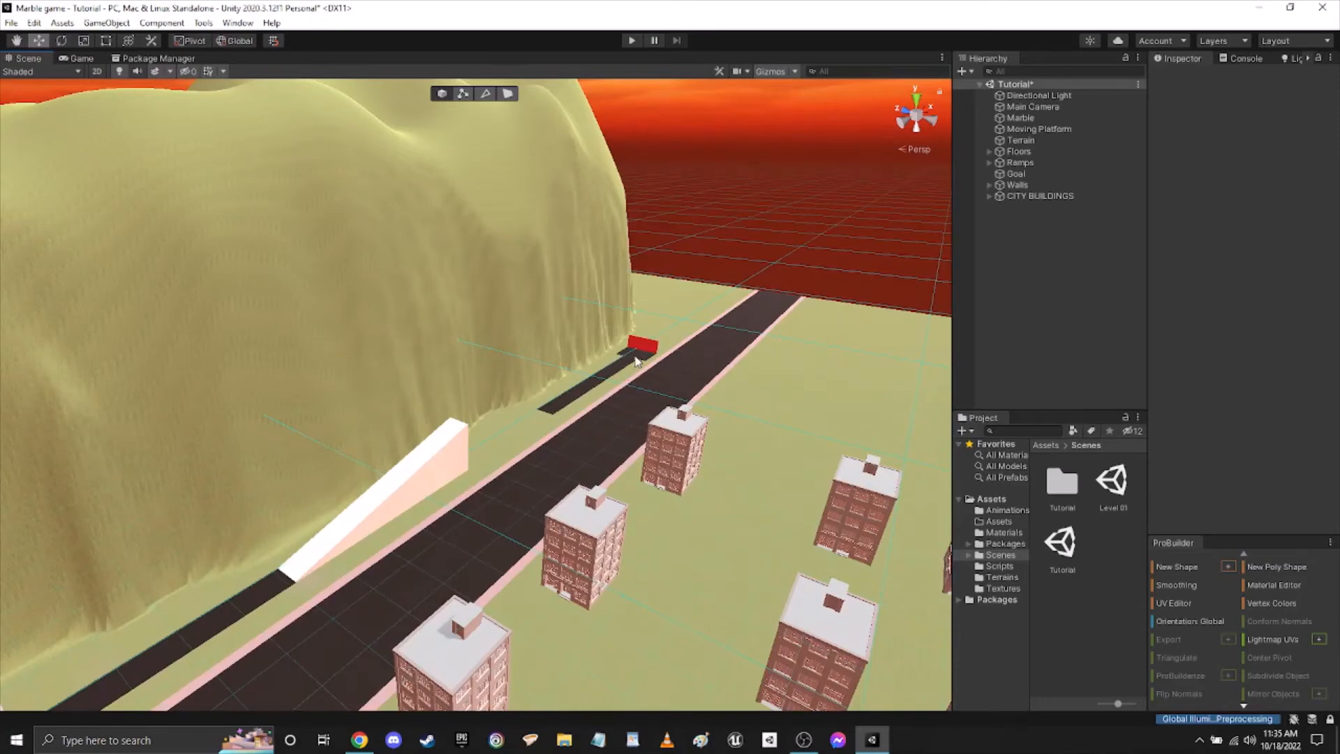
{"action": "key", "text": "w"}
{"action": "right_click_drag", "start_coordinate": [626, 388], "coordinate": [792, 460]}
Review the track floors and ramps above the main road and buildings, and collapse the Floors group in the hierarchy.
{"action": "left_click", "coordinate": [699, 329]}
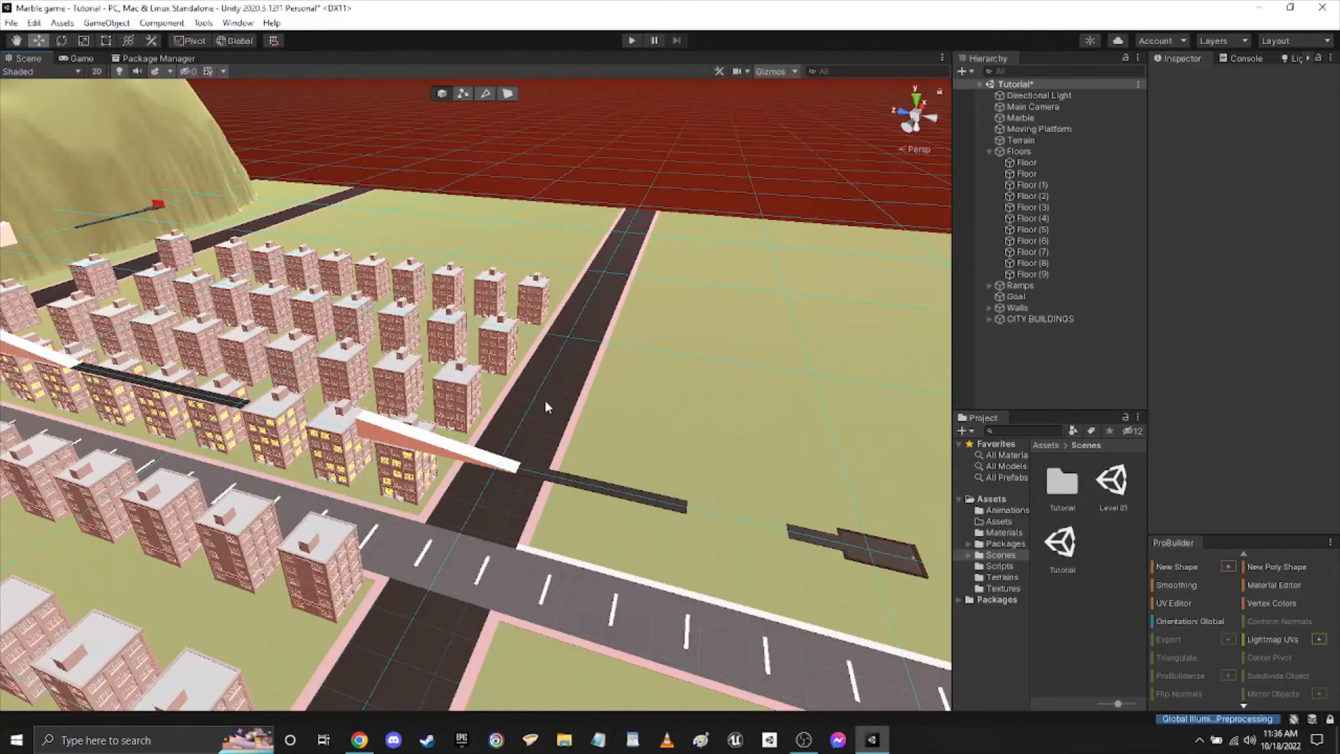
{"action": "right_click_drag", "start_coordinate": [545, 402], "coordinate": [304, 401]}
{"action": "key", "text": "w"}
{"action": "right_click_drag", "start_coordinate": [683, 444], "coordinate": [840, 229]}
{"action": "right_click_drag", "start_coordinate": [626, 364], "coordinate": [689, 413]}
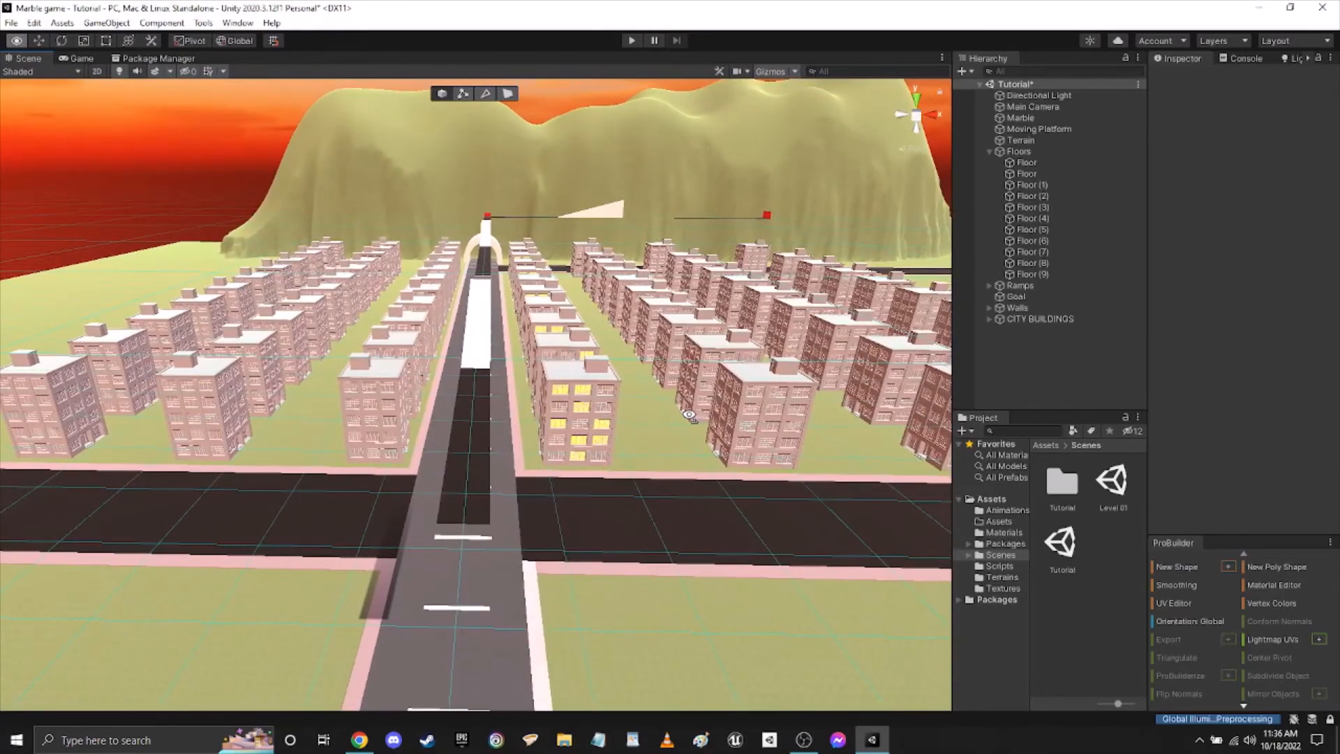
{"action": "mouse_move", "coordinate": [689, 416]}
{"action": "right_mouse_down"}
{"action": "mouse_move", "coordinate": [760, 419]}
{"action": "mouse_move", "coordinate": [714, 419]}
{"action": "right_mouse_up"}
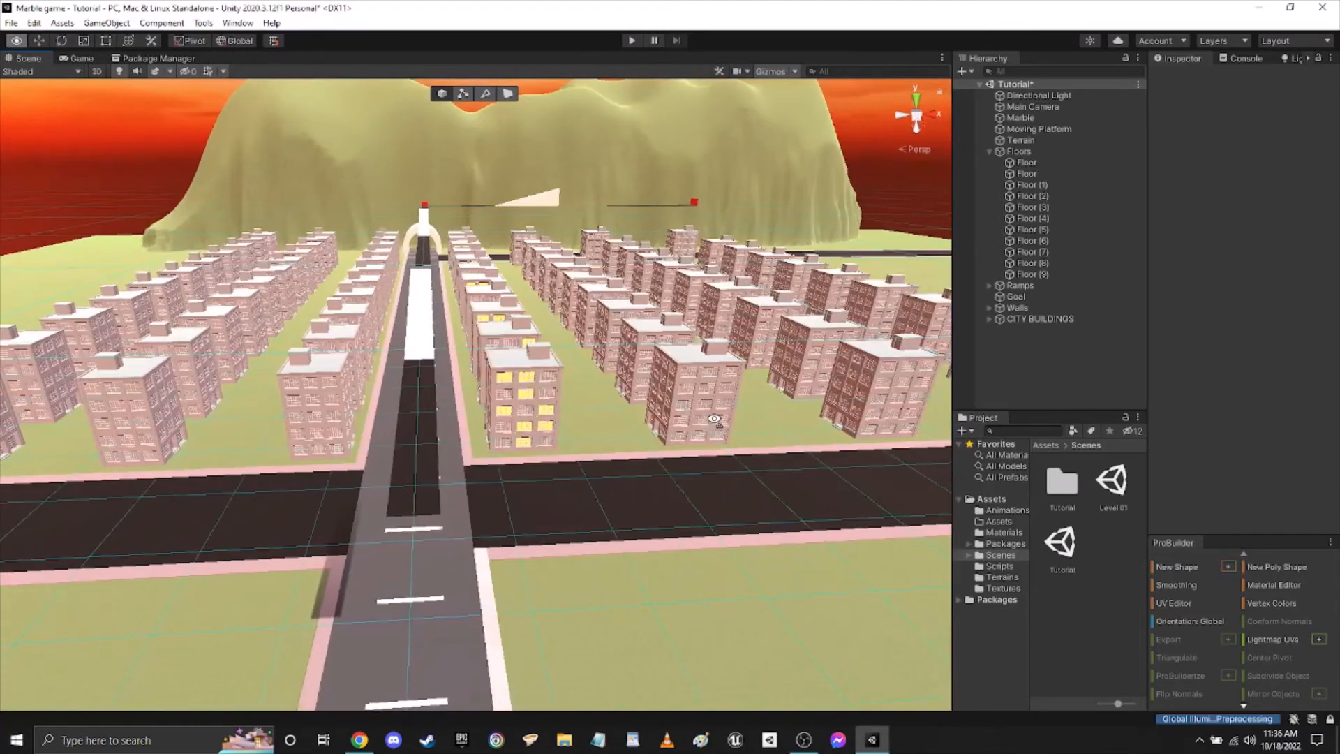
{"action": "left_click", "coordinate": [989, 151]}
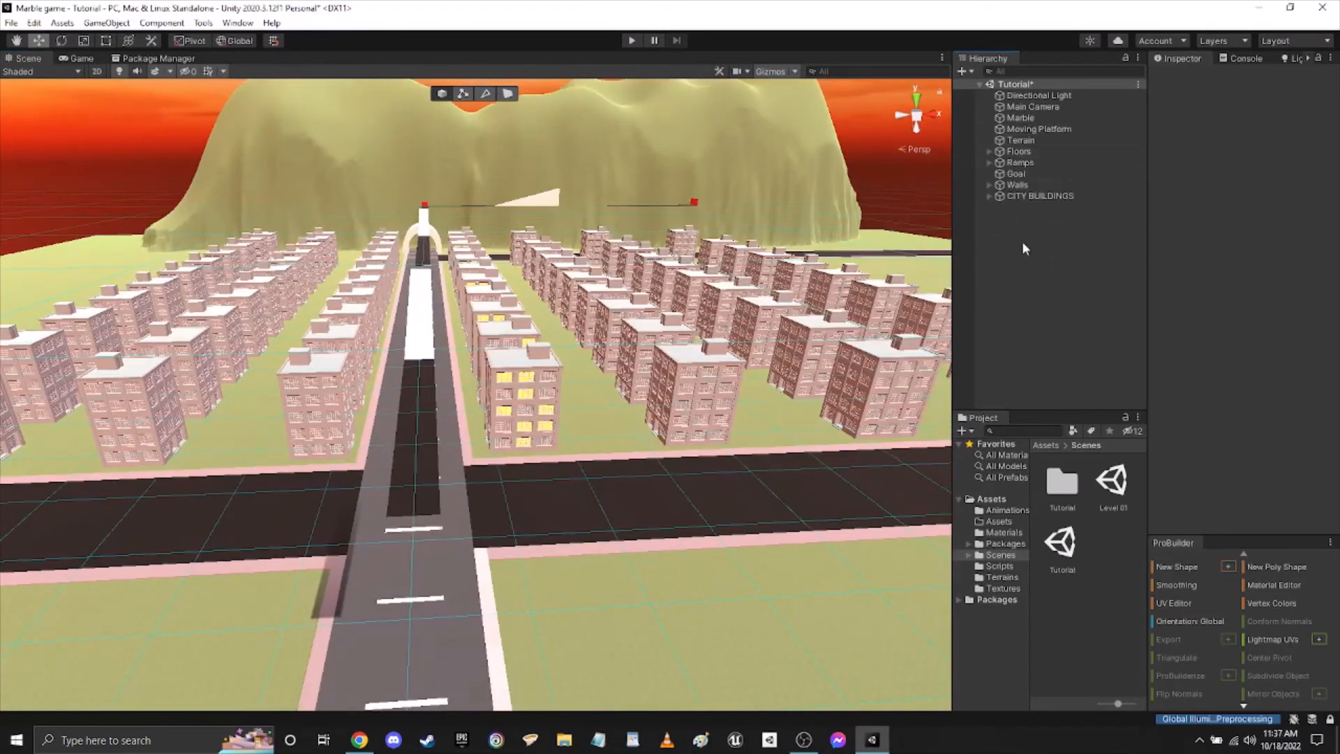